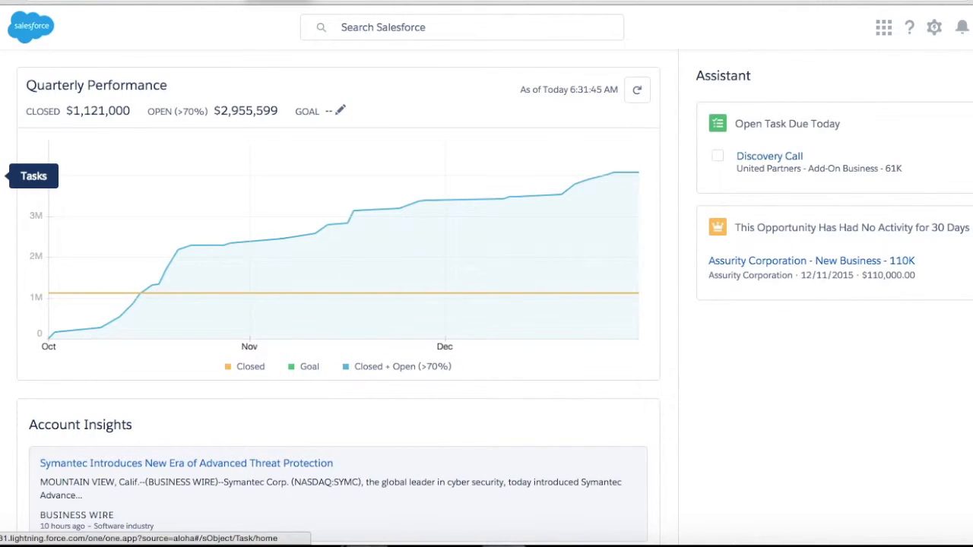
# Examine the object types a new task can be related to in the task creation form, and cancel the form.
pyautogui.click(3, 175)
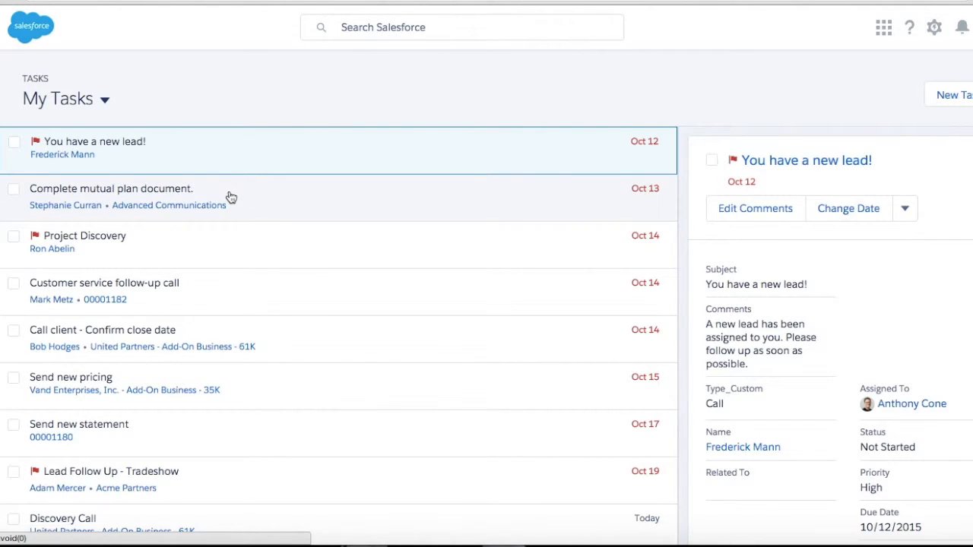
pyautogui.click(965, 102)
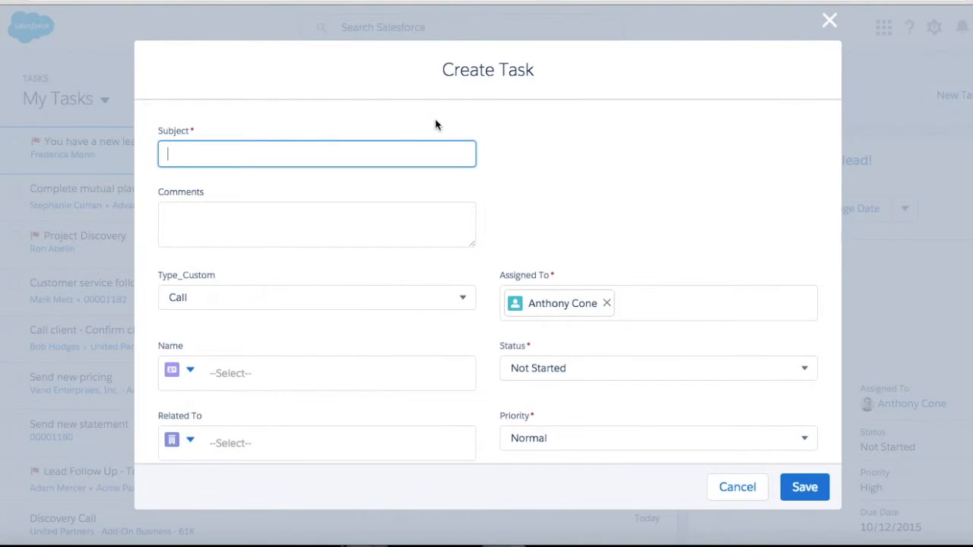
pyautogui.click(190, 442)
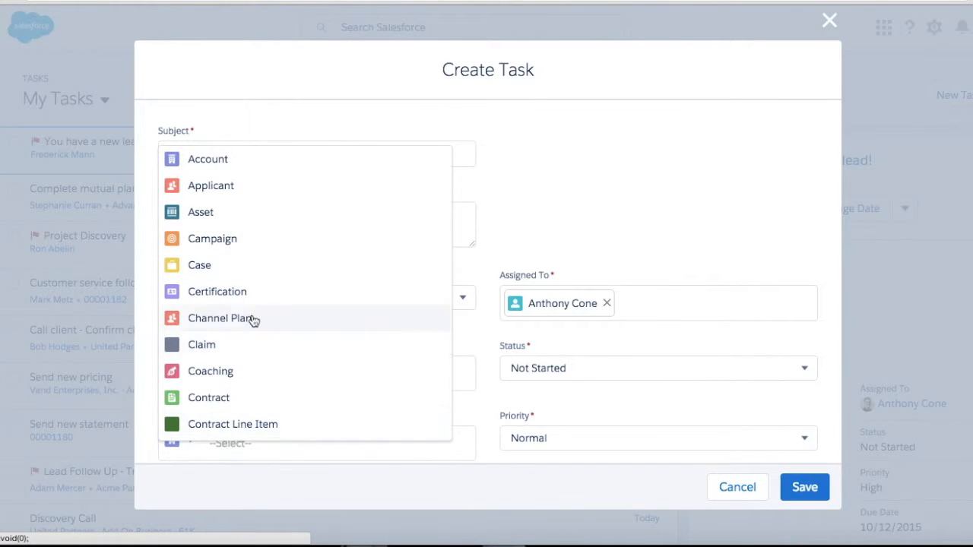
pyautogui.scroll(-2, 251, 320)
pyautogui.scroll(-5, 253, 320)
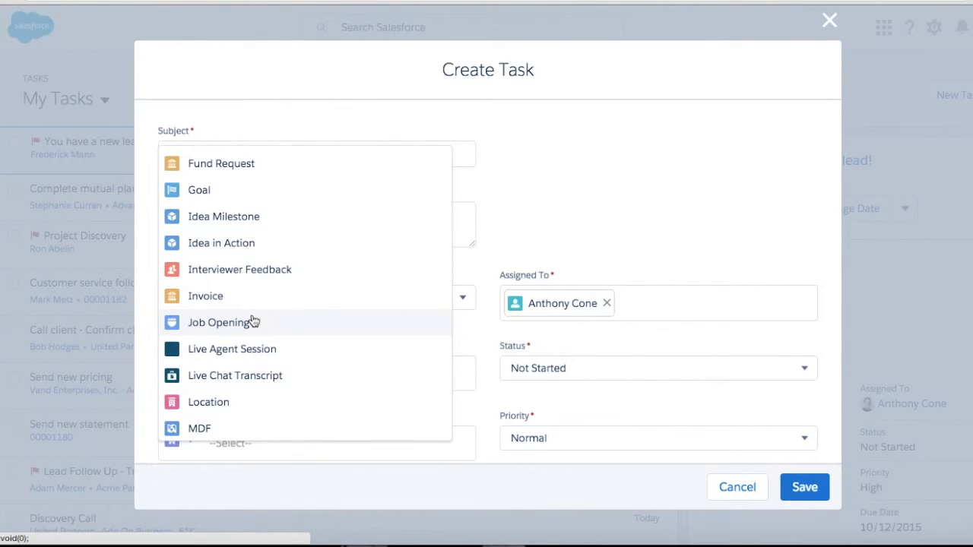
pyautogui.scroll(-2, 253, 320)
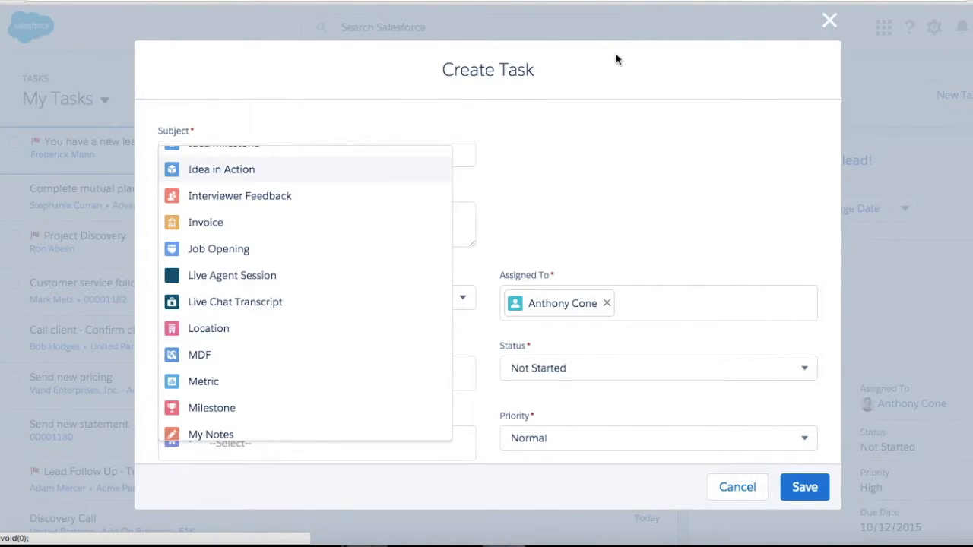
pyautogui.click(734, 492)
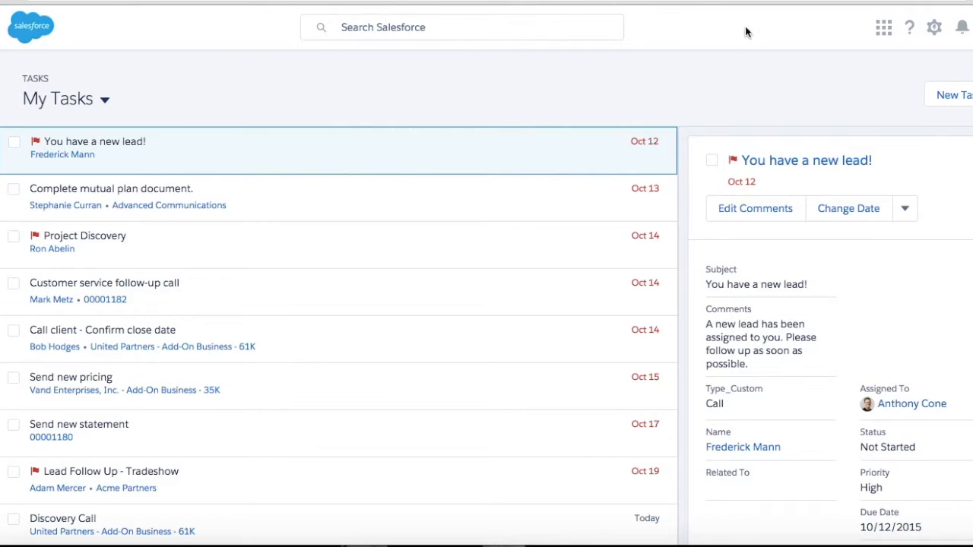
# Open Wave Analytics and look through its apps, dashboards, lenses and datasets.
pyautogui.click(883, 31)
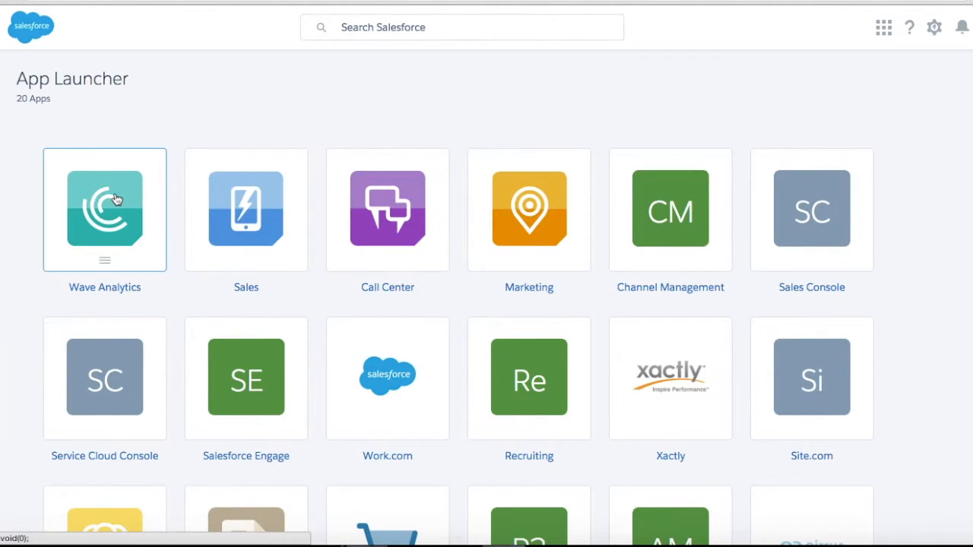
pyautogui.click(116, 199)
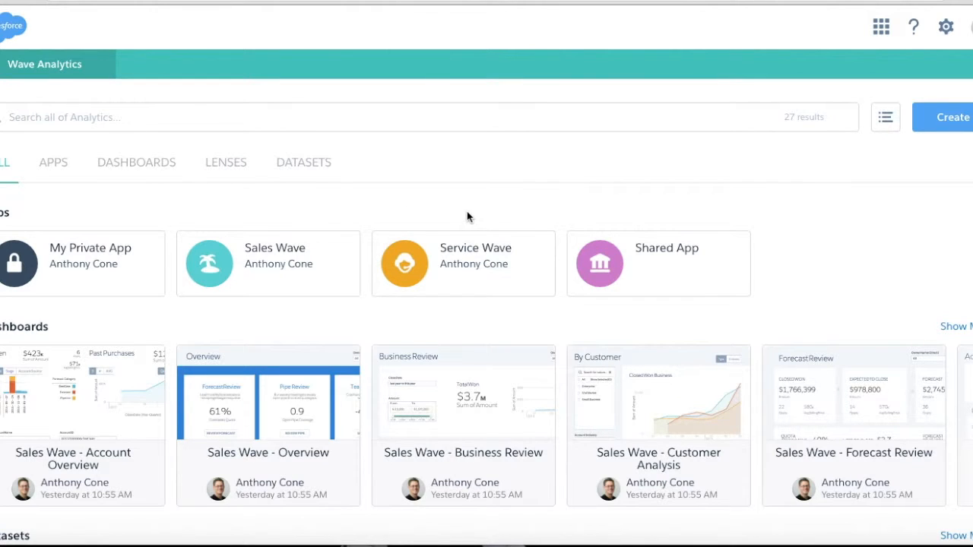
pyautogui.click(53, 167)
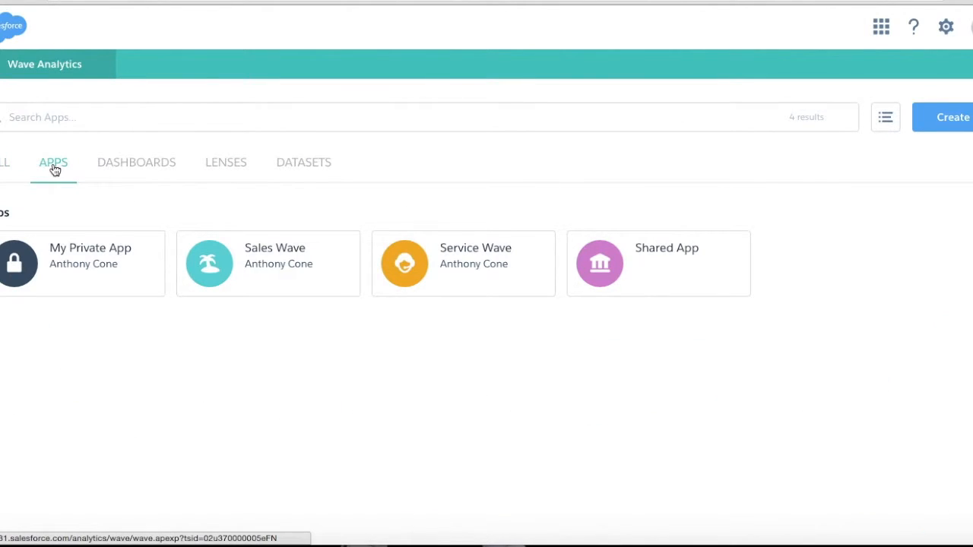
pyautogui.click(128, 162)
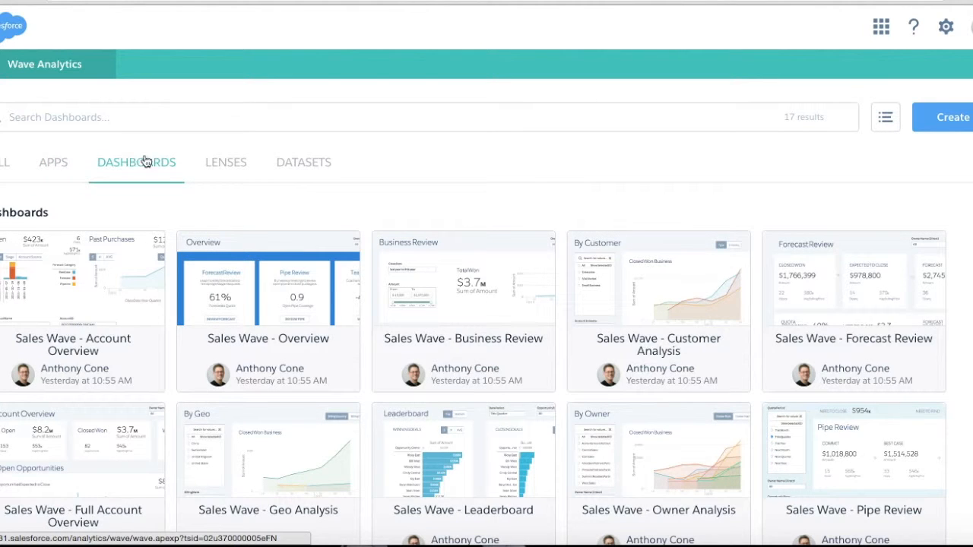
pyautogui.click(222, 166)
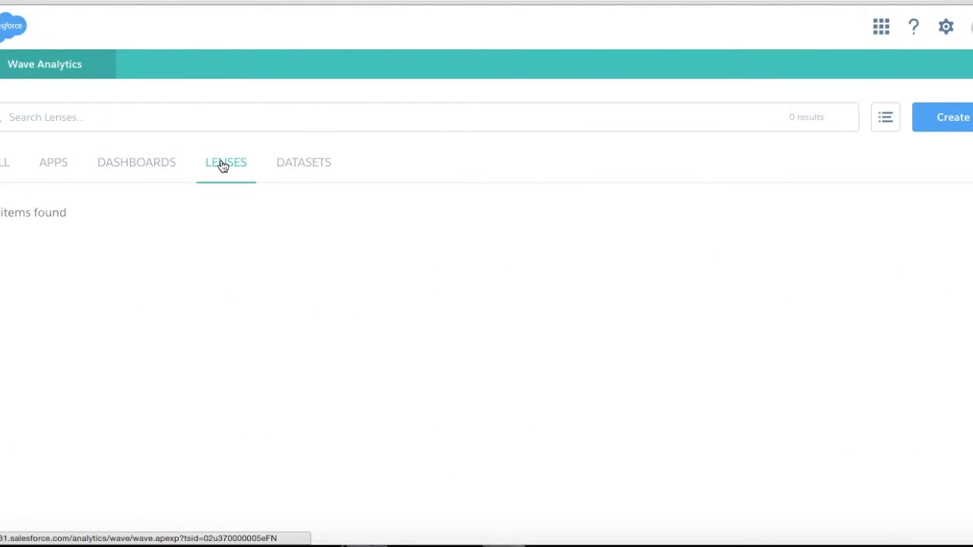
pyautogui.click(296, 165)
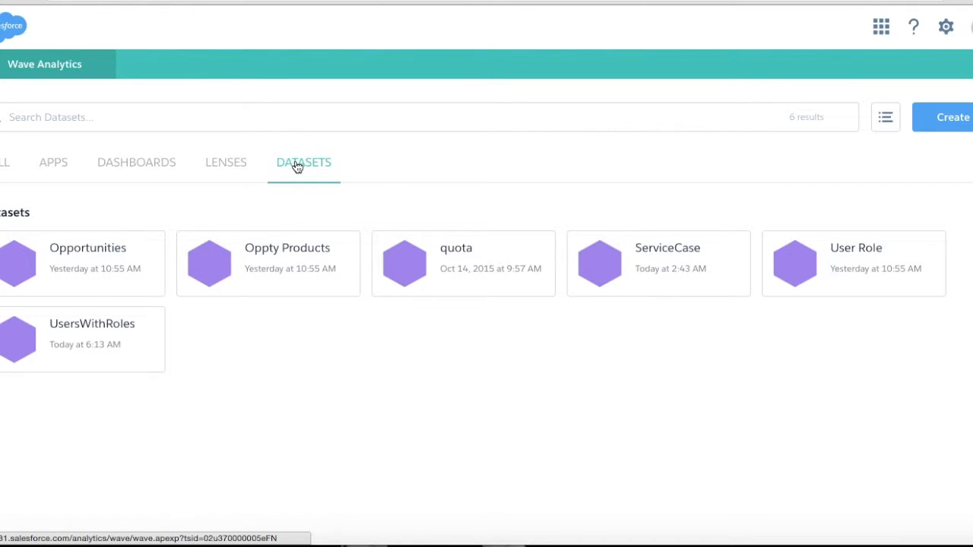
# Start a new dataset from Salesforce data with the standard Task object as its root.
pyautogui.click(961, 123)
pyautogui.click(912, 187)
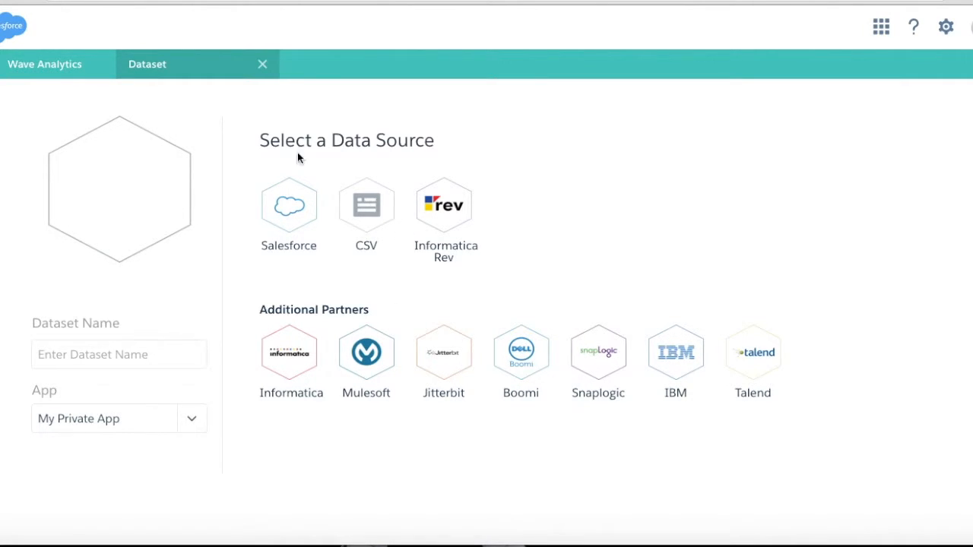
pyautogui.click(291, 208)
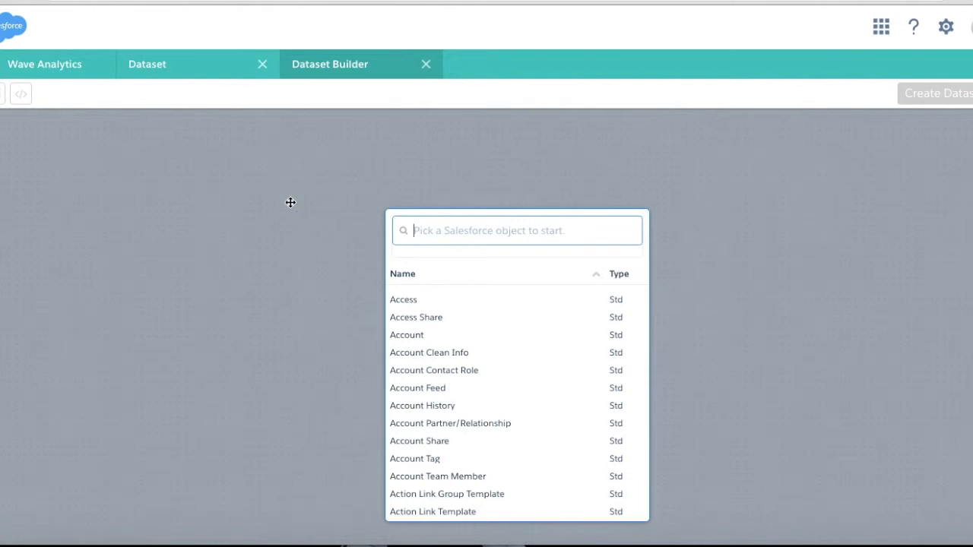
pyautogui.write('task')
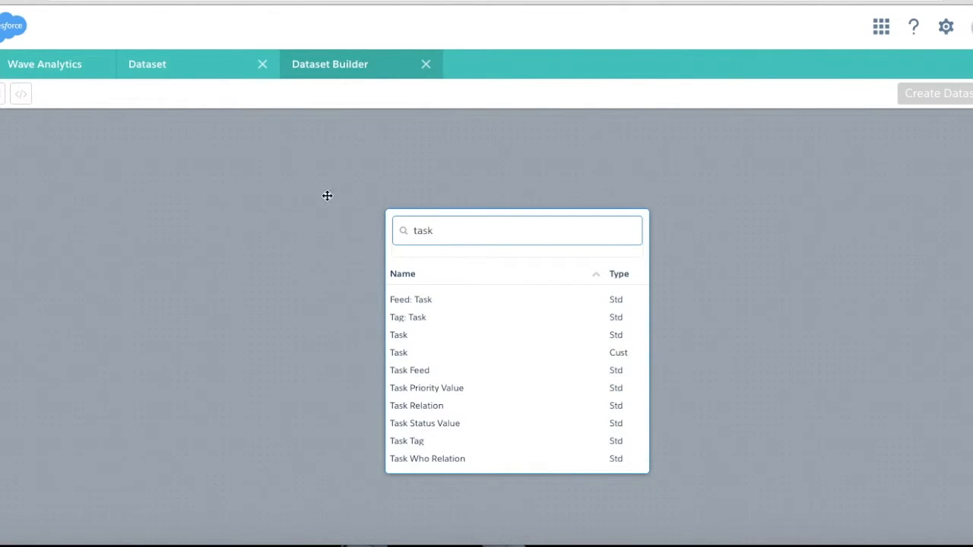
pyautogui.click(412, 336)
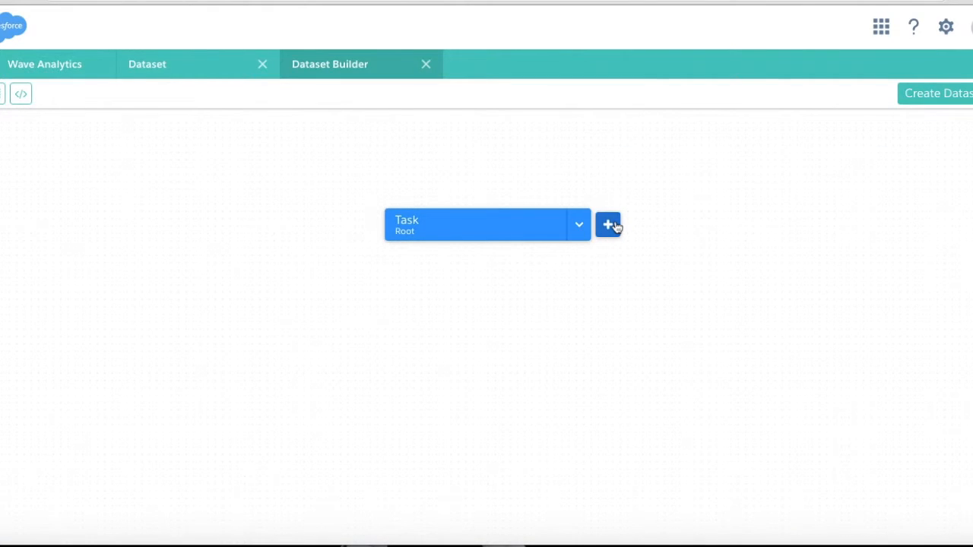
# Join the Account object through Account ID and the User object through Assigned To ID to the Task root.
pyautogui.click(609, 225)
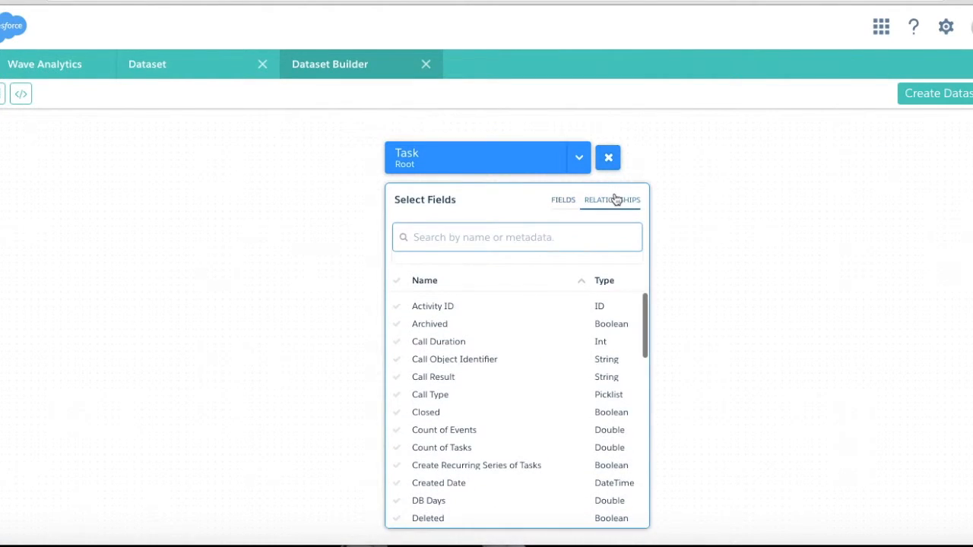
pyautogui.click(615, 202)
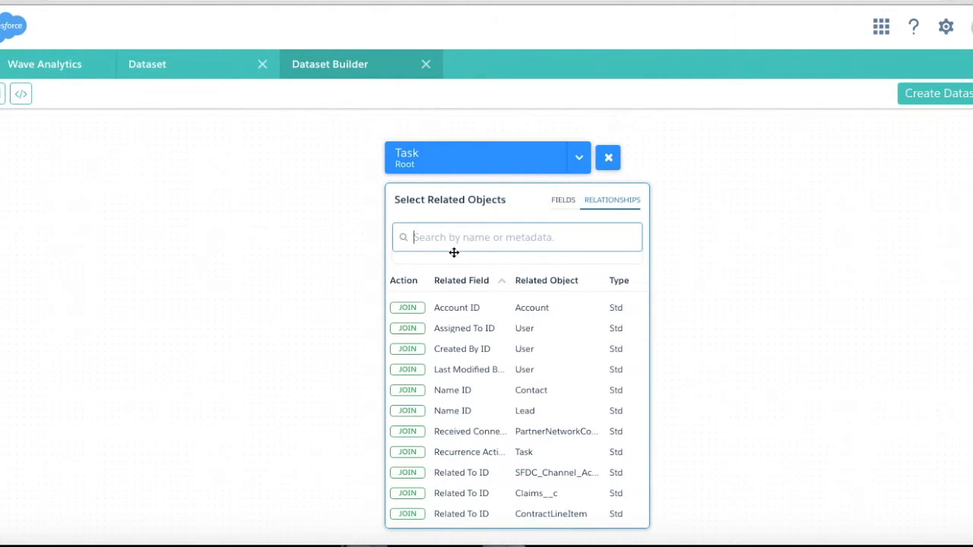
pyautogui.click(407, 308)
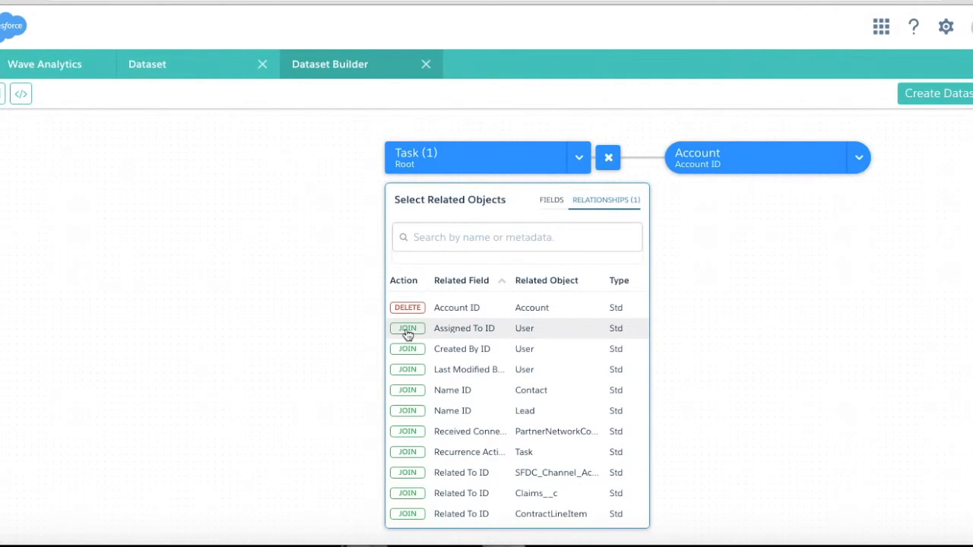
pyautogui.click(398, 333)
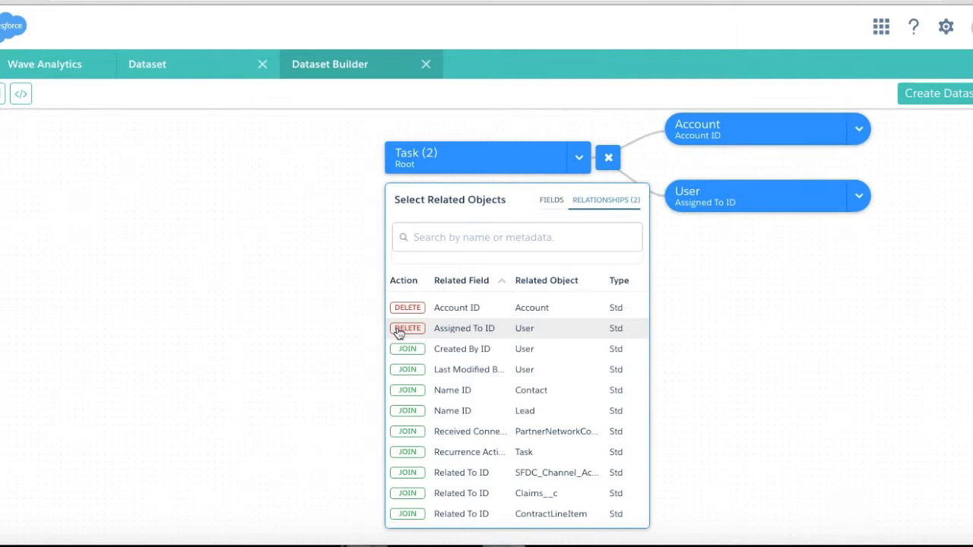
# Find the Opportunity object among the Task relationships and join it through Related To ID.
pyautogui.click(452, 231)
pyautogui.write('opp')
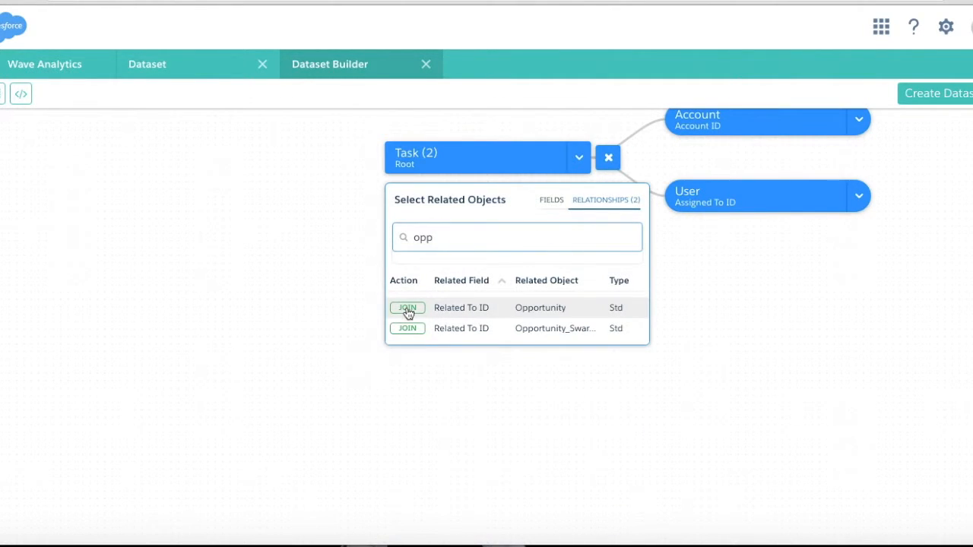
pyautogui.click(408, 308)
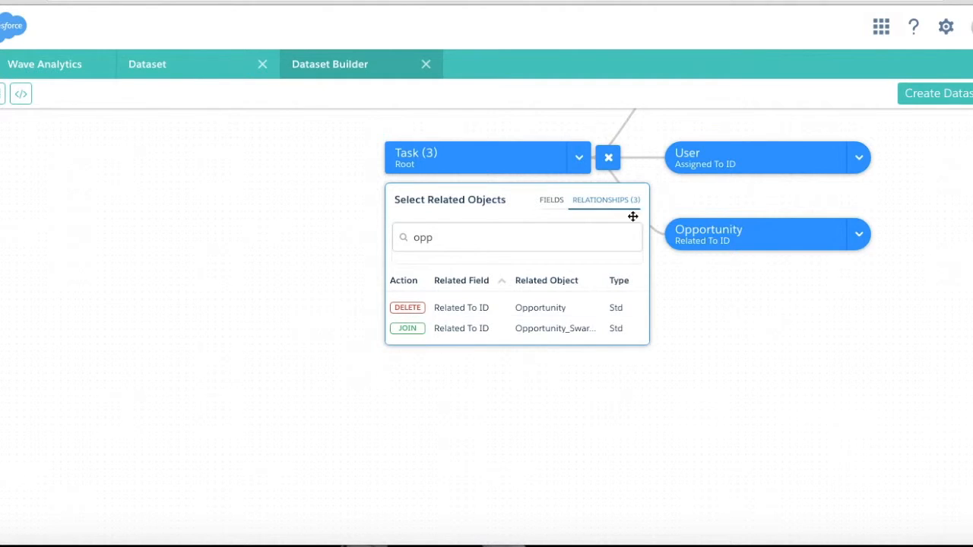
pyautogui.moveTo(543, 165); pyautogui.dragTo(355, 326)
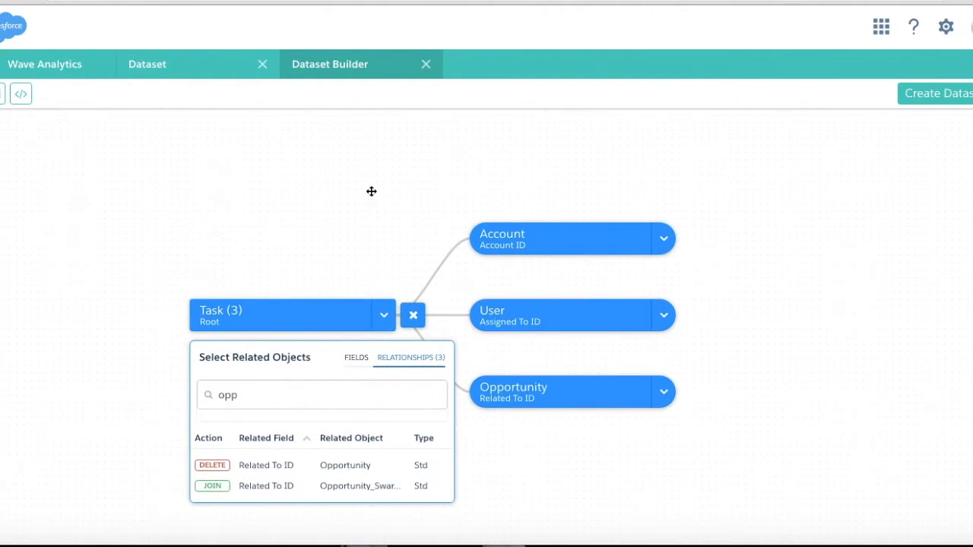
pyautogui.moveTo(517, 251)
pyautogui.moveTo(516, 308)
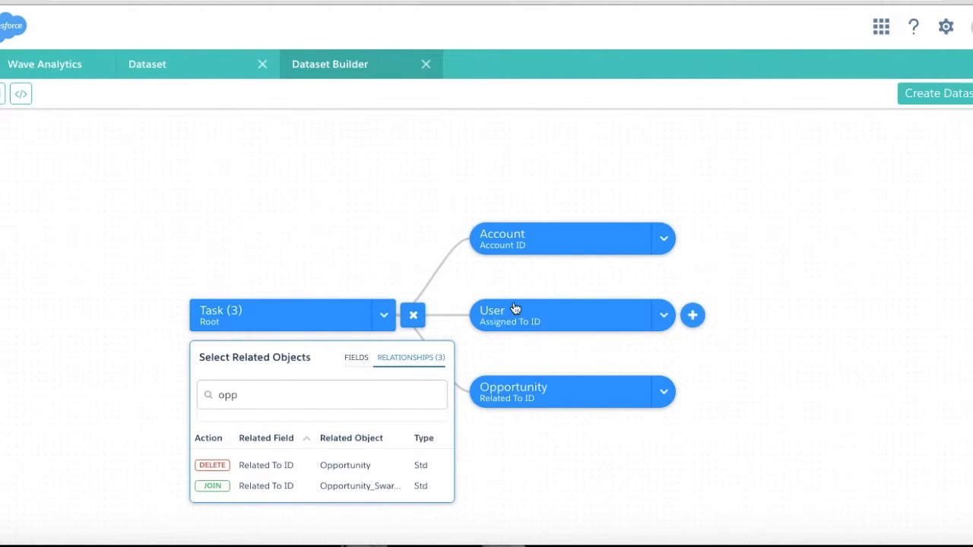
pyautogui.click(410, 316)
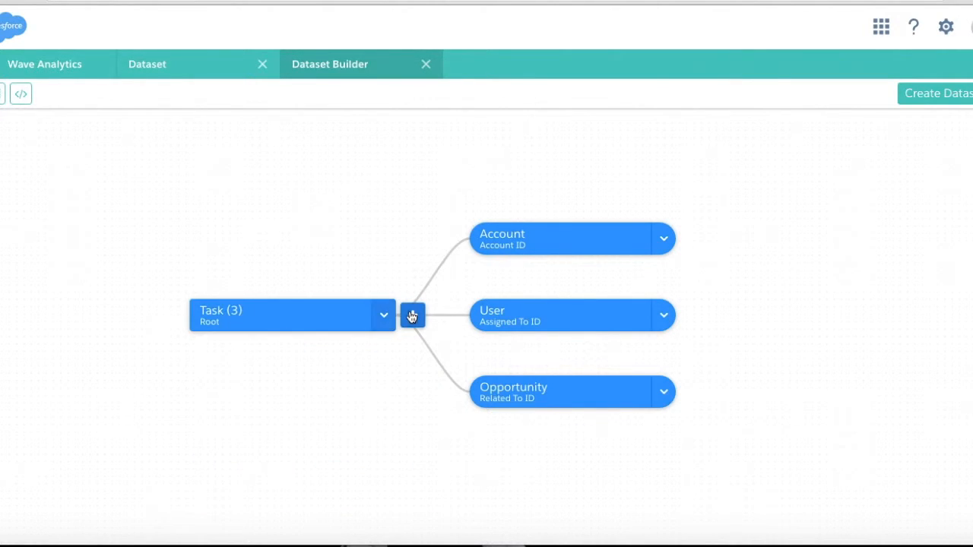
# Select the Task fields to include in the dataset, among them Activity ID, Call Duration, Start Date, Status and Subject.
pyautogui.click(411, 315)
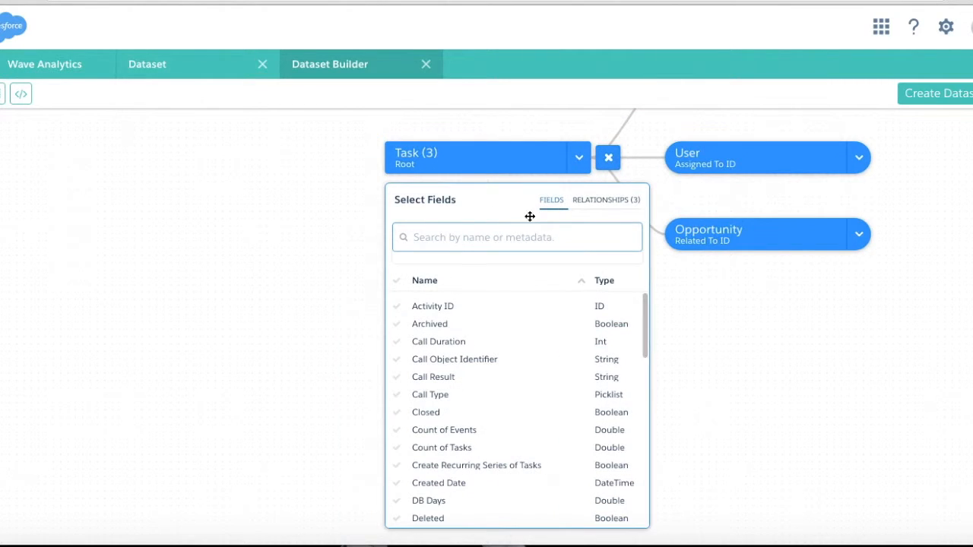
pyautogui.click(443, 310)
pyautogui.click(437, 342)
pyautogui.scroll(-10, 482, 378)
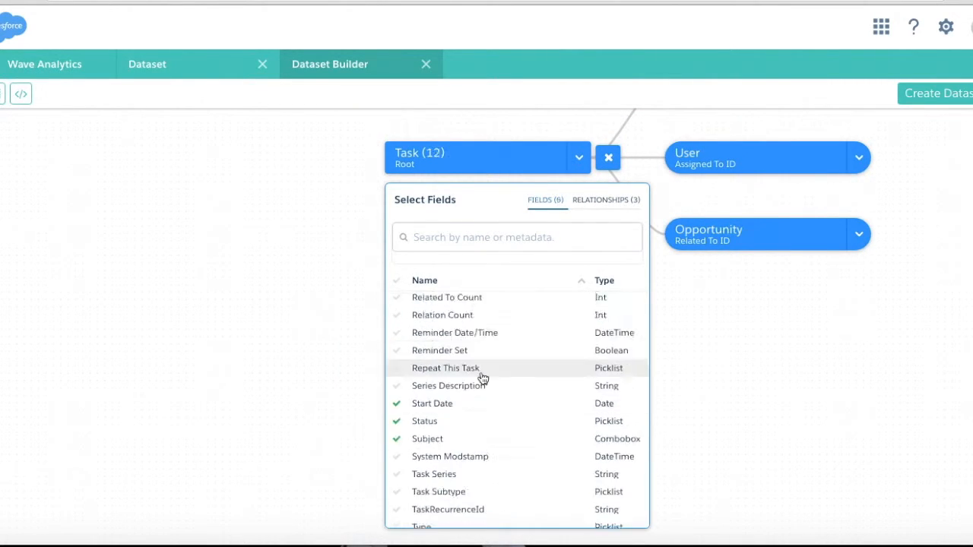
pyautogui.scroll(4, 490, 406)
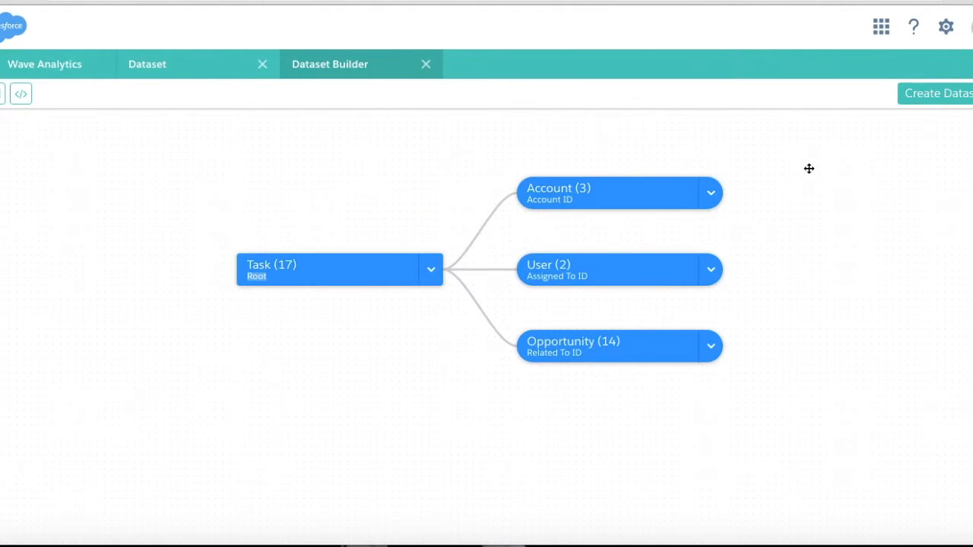
# Create the dataset from the joined objects, naming it Task and storing it in My Private App.
pyautogui.moveTo(271, 282)
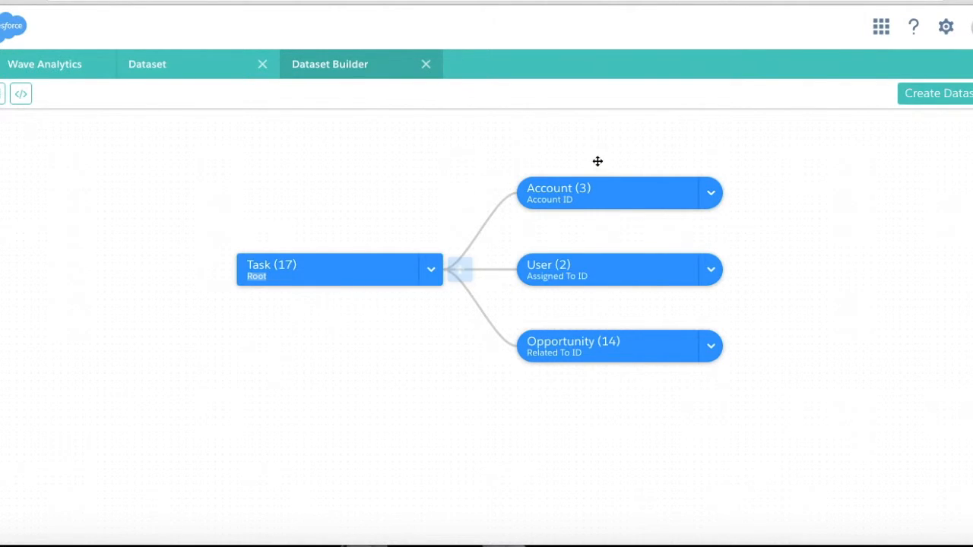
pyautogui.moveTo(628, 201)
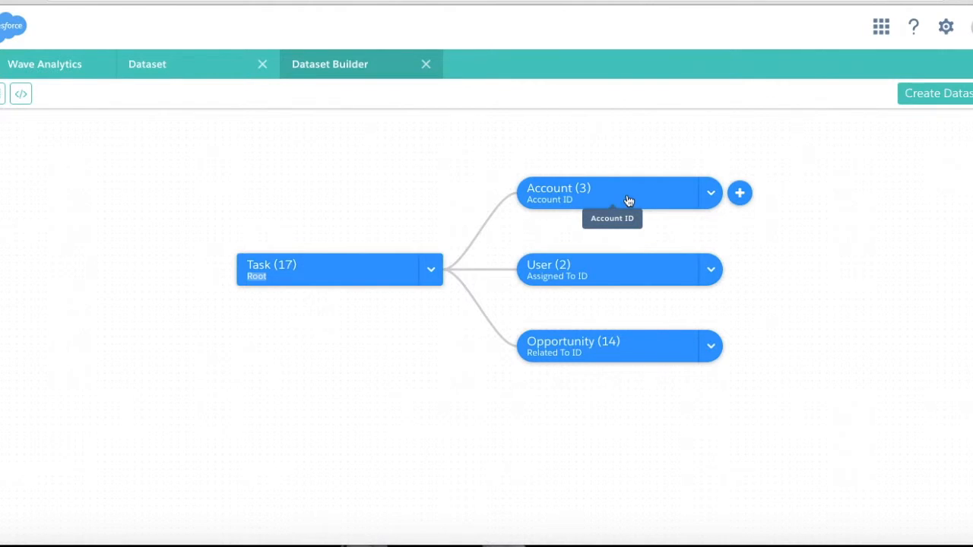
pyautogui.moveTo(626, 283)
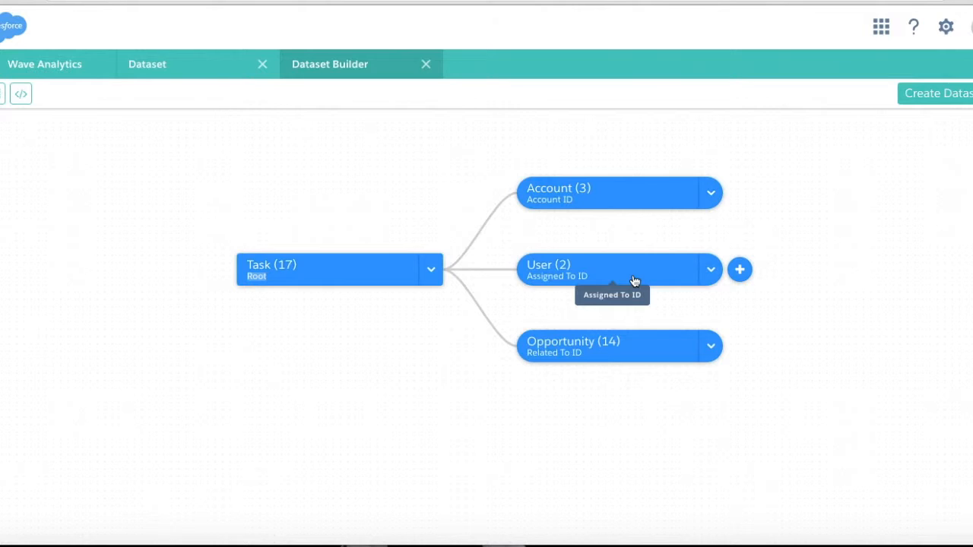
pyautogui.moveTo(618, 355)
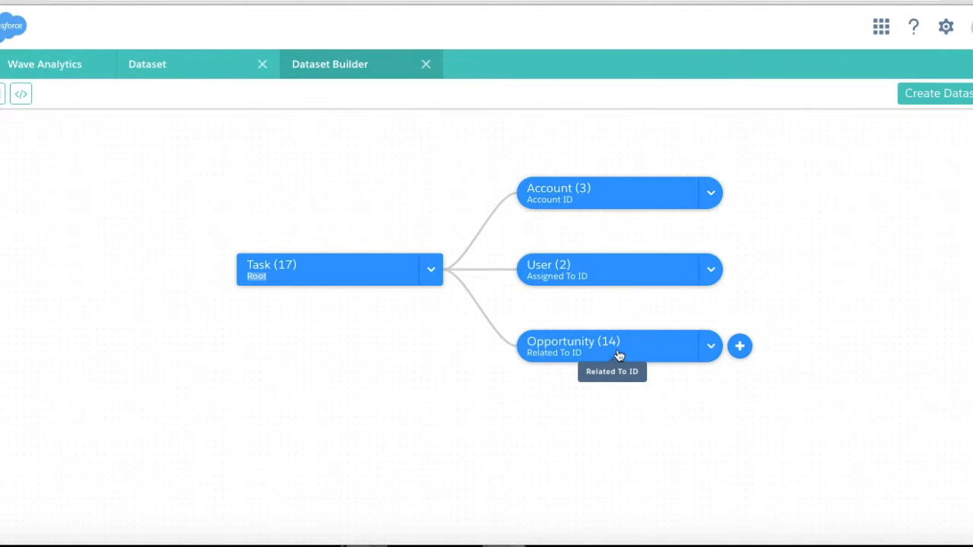
pyautogui.click(950, 95)
pyautogui.click(366, 243)
pyautogui.write('Task')
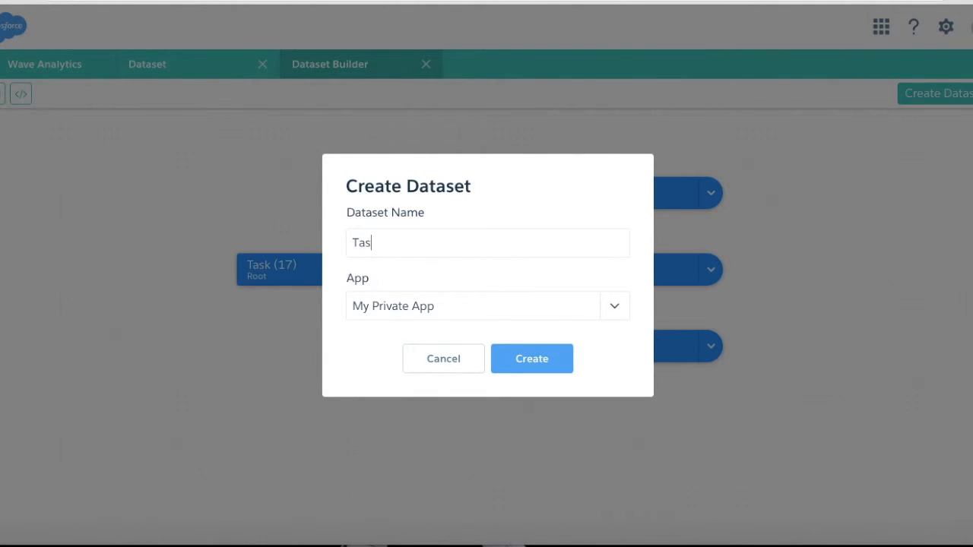
pyautogui.write('s')
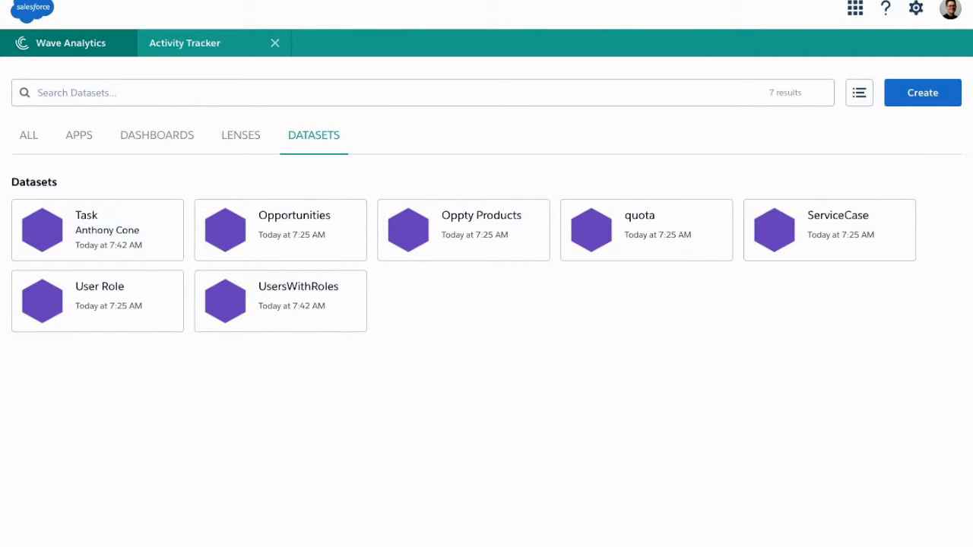
# Display all Wave Analytics assets instead of only the datasets.
pyautogui.click(30, 136)
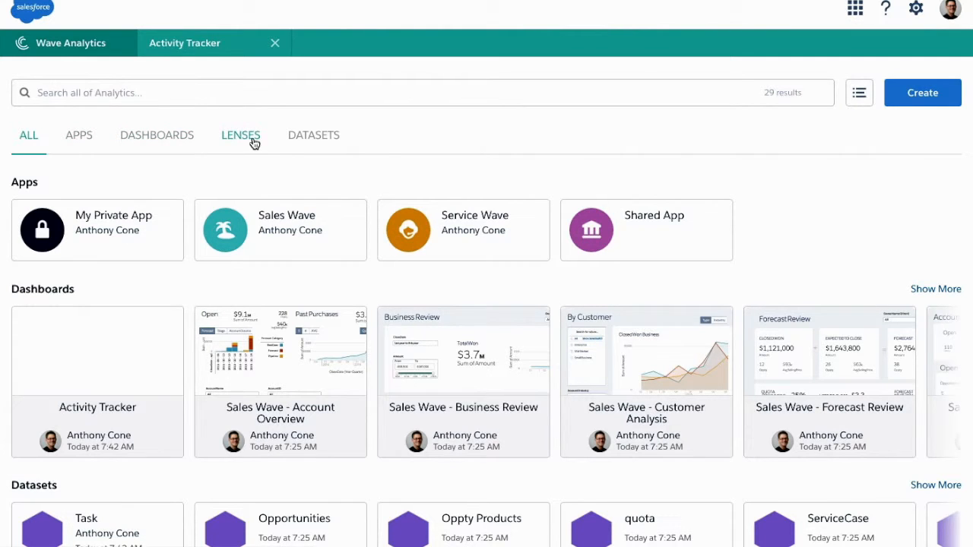
# Explore the Task dataset in a new lens and group its row count by Assigned To Name.
pyautogui.click(325, 139)
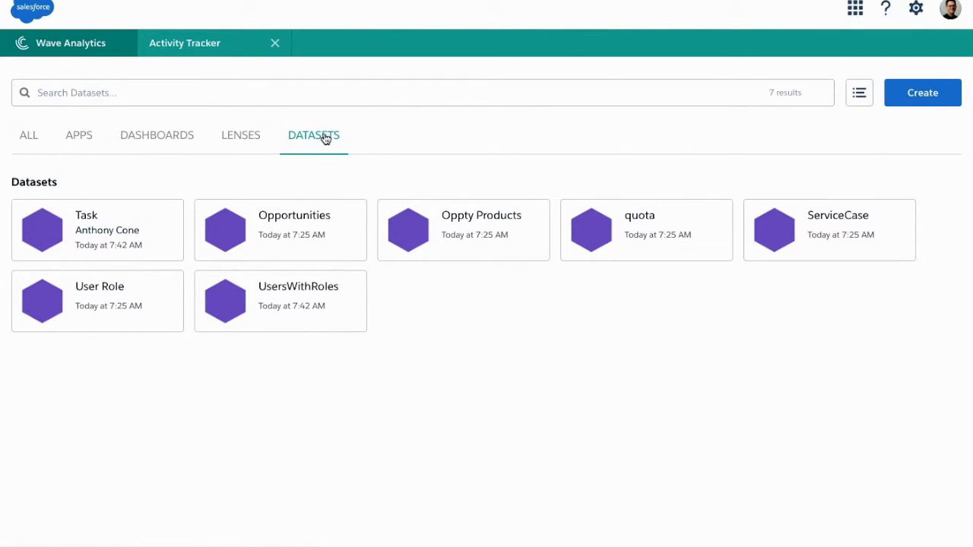
pyautogui.click(49, 221)
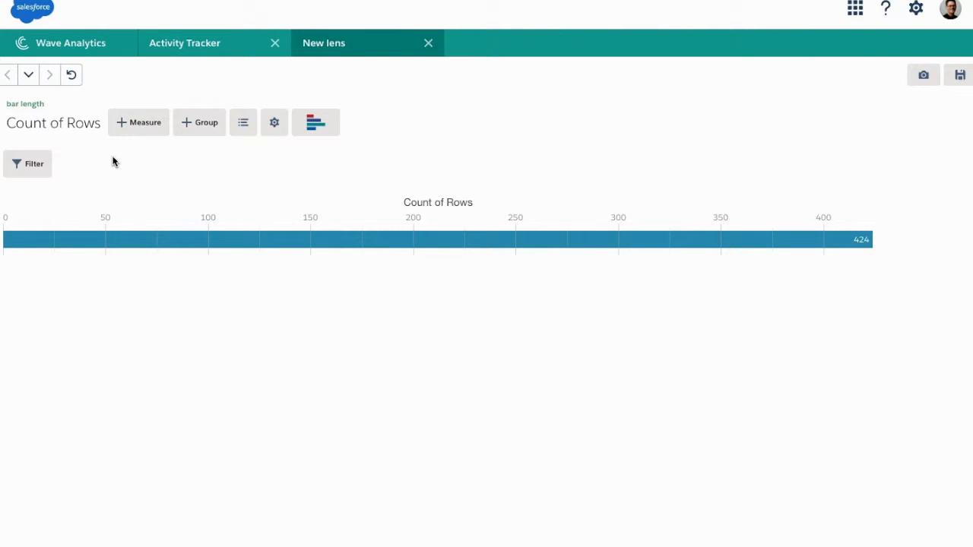
pyautogui.click(206, 123)
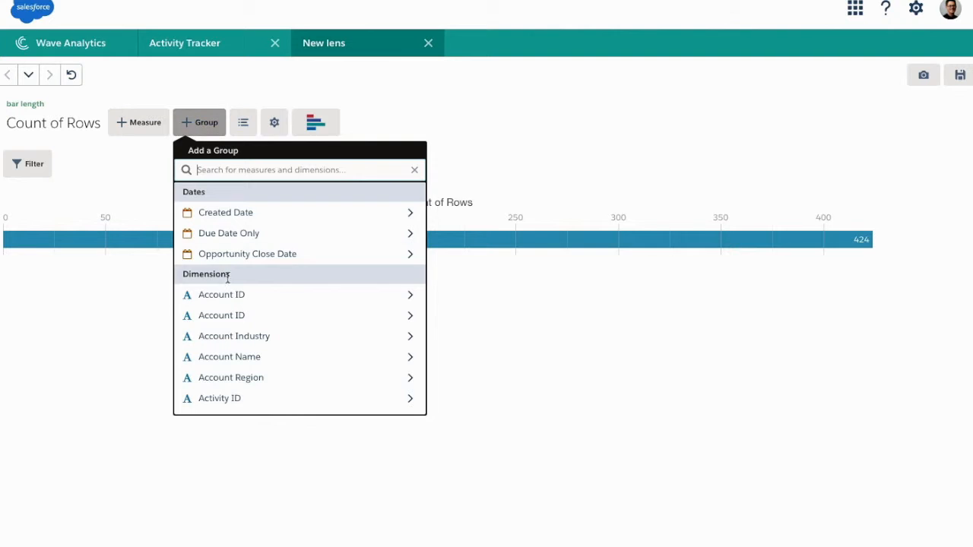
pyautogui.scroll(-1, 228, 326)
pyautogui.scroll(-2, 230, 328)
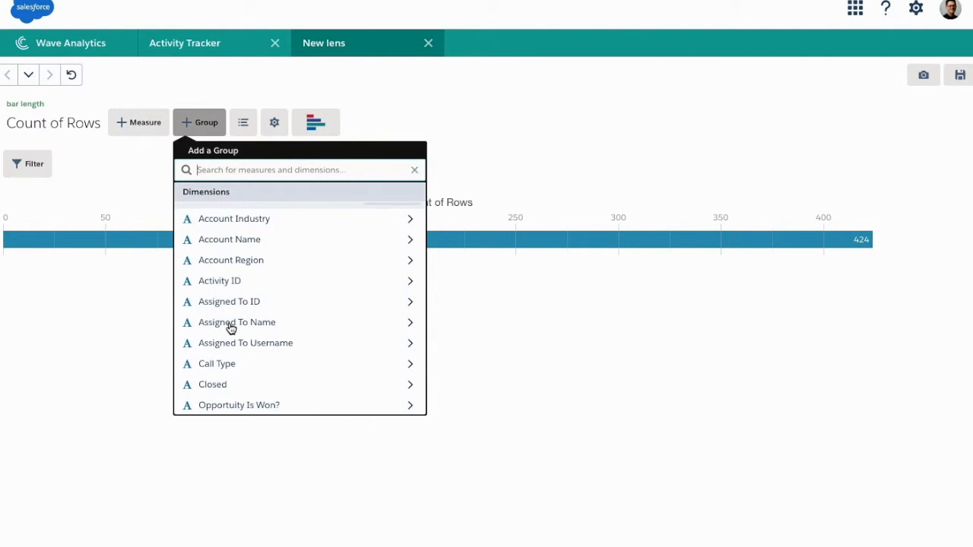
pyautogui.click(230, 328)
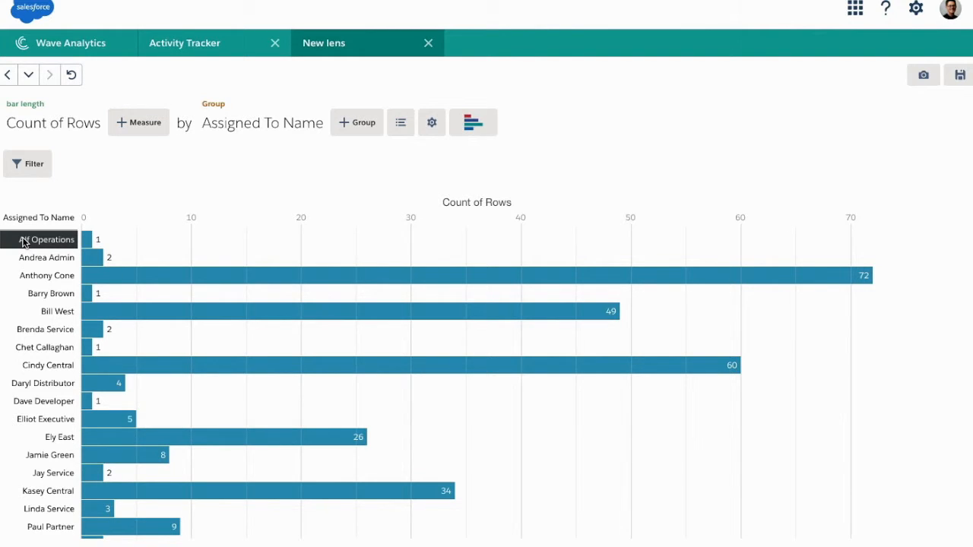
# Sort the lens's bars in descending order and change the grouping to Account Name.
pyautogui.click(434, 128)
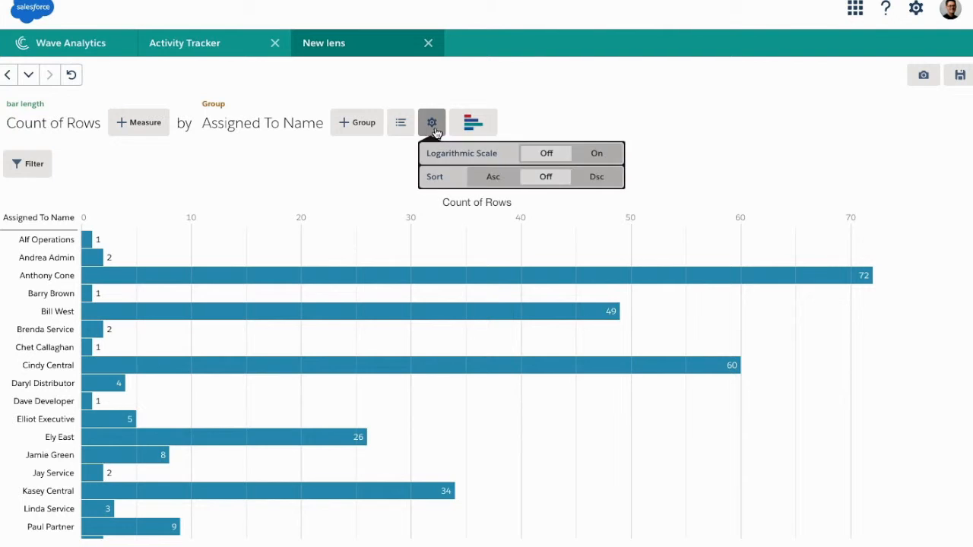
pyautogui.click(596, 178)
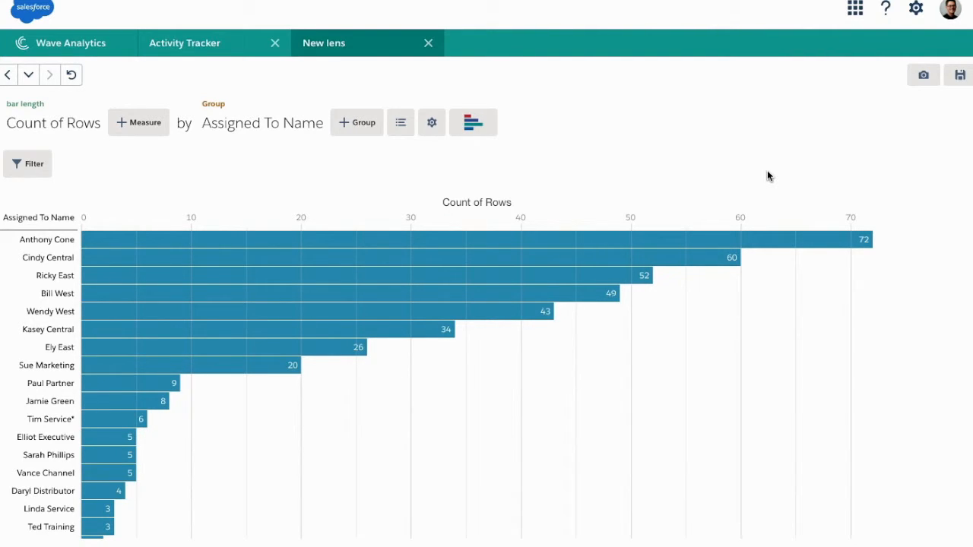
pyautogui.click(271, 125)
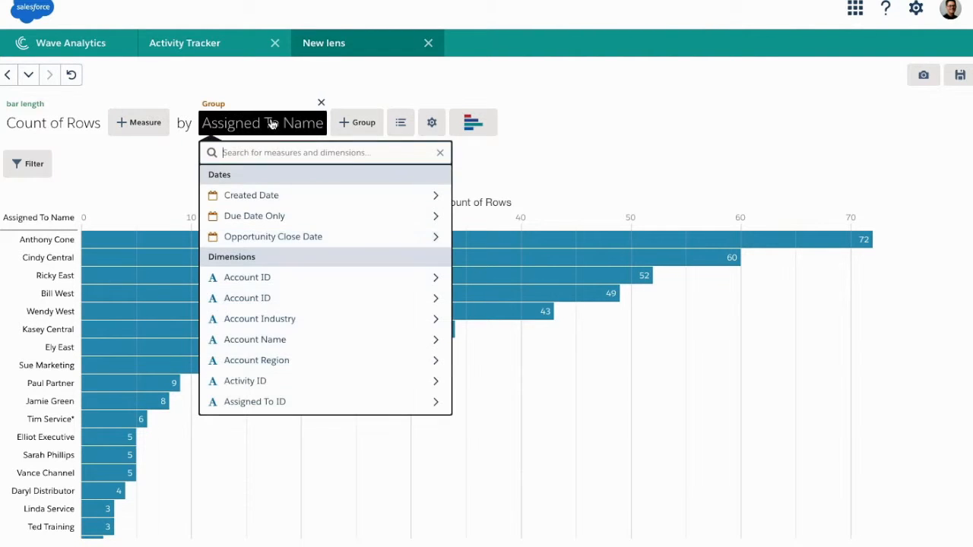
pyautogui.click(282, 343)
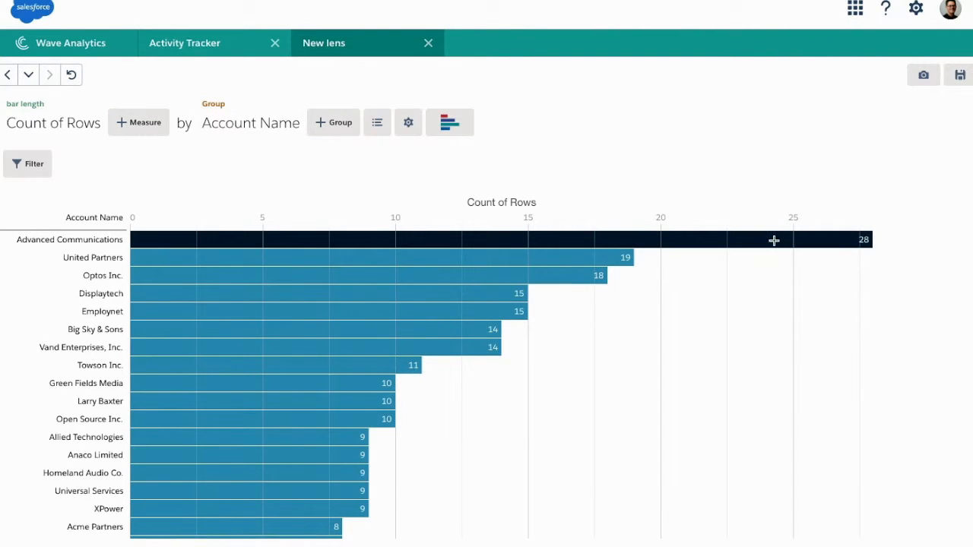
# Drill into the Advanced Communications bar by Opportunity Name.
pyautogui.moveTo(772, 240)
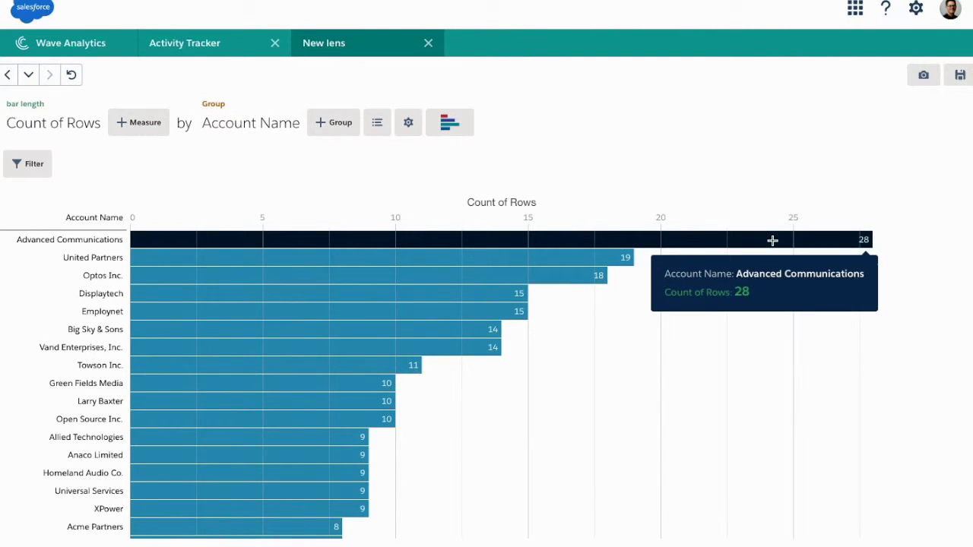
pyautogui.click(549, 244)
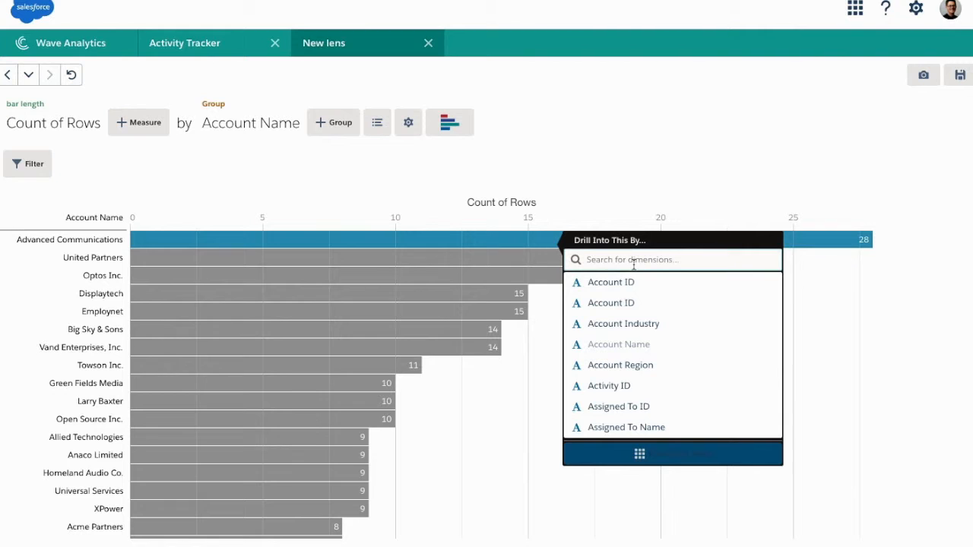
pyautogui.write('opp')
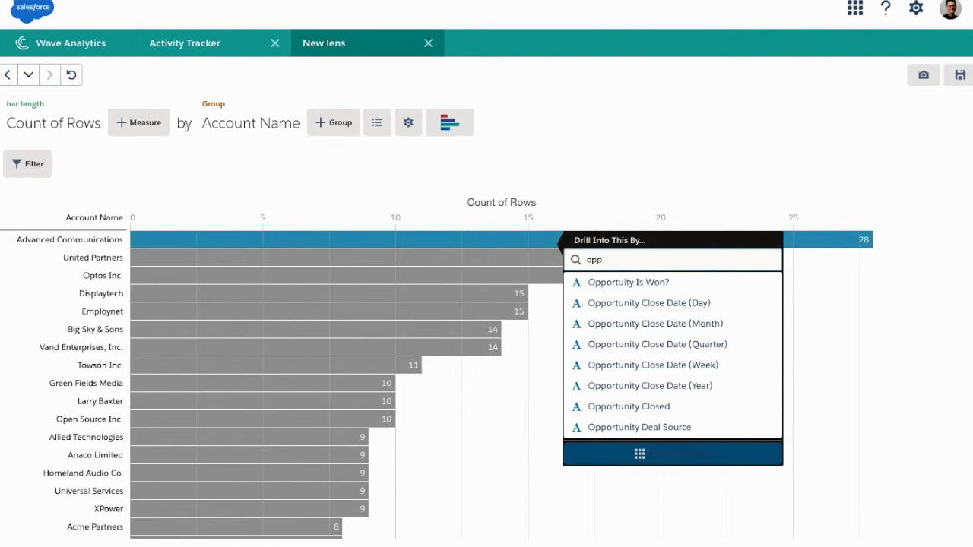
pyautogui.scroll(-2, 674, 341)
pyautogui.scroll(-4, 670, 341)
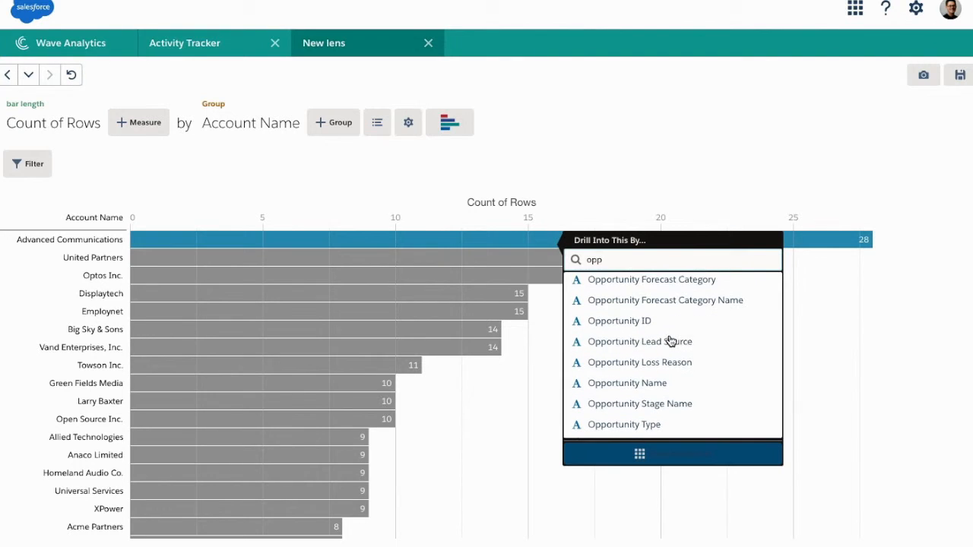
pyautogui.click(638, 389)
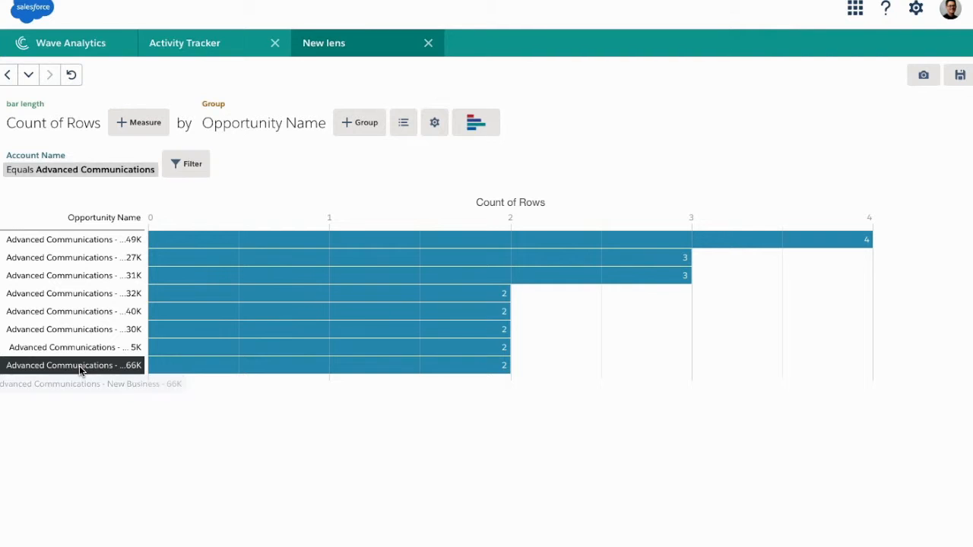
# Revisit the descending sort, Account Name grouping and Opportunity Name drill-down in the lens history, and remove the Account Name filter.
pyautogui.click(28, 76)
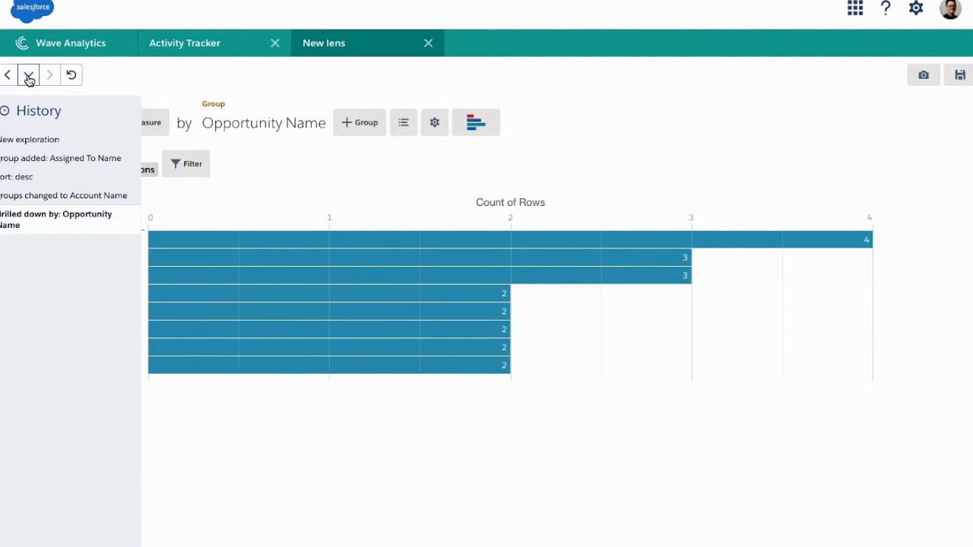
pyautogui.click(26, 181)
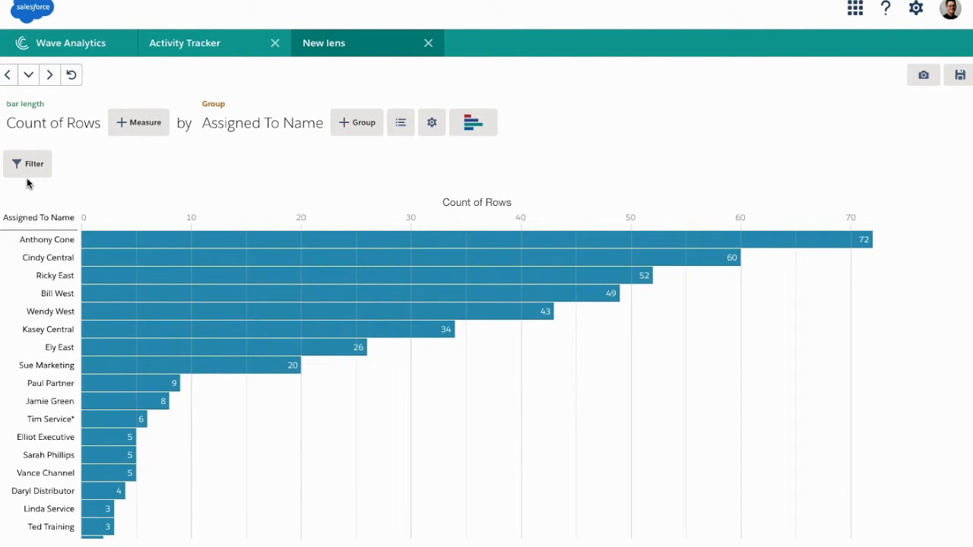
pyautogui.click(28, 74)
pyautogui.click(33, 207)
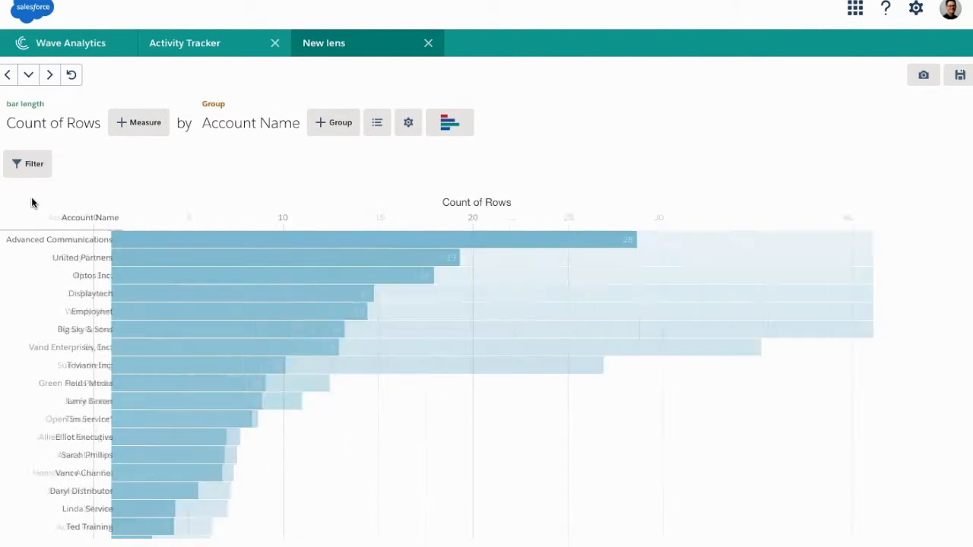
pyautogui.click(28, 76)
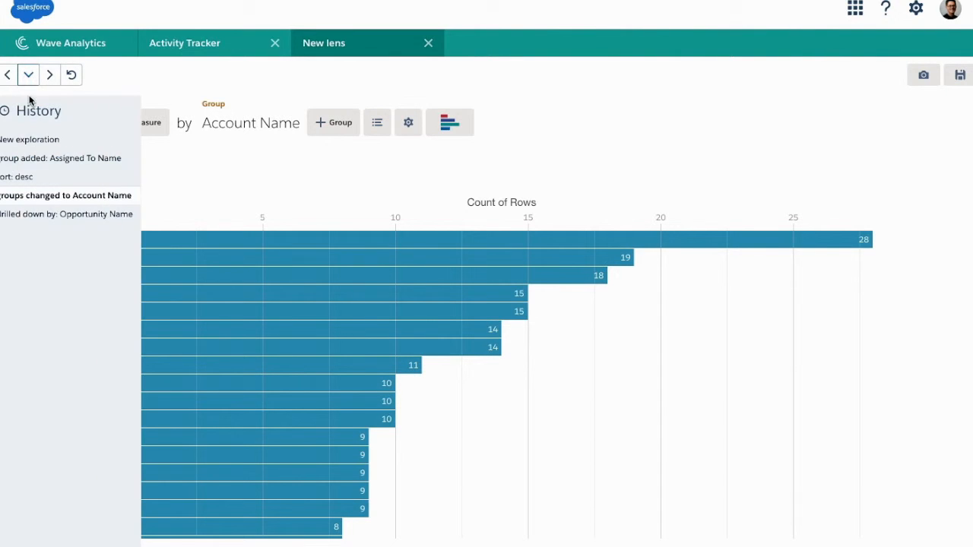
pyautogui.click(30, 214)
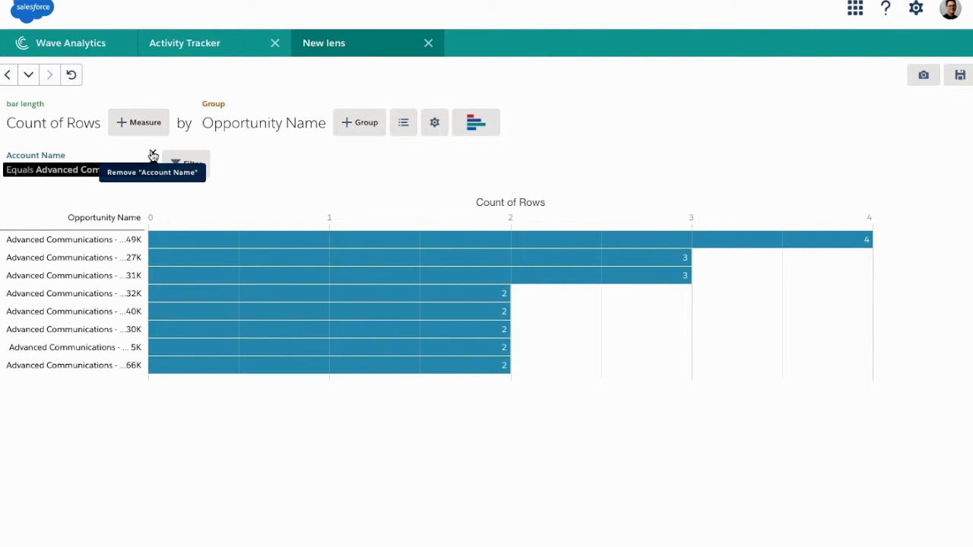
pyautogui.click(151, 154)
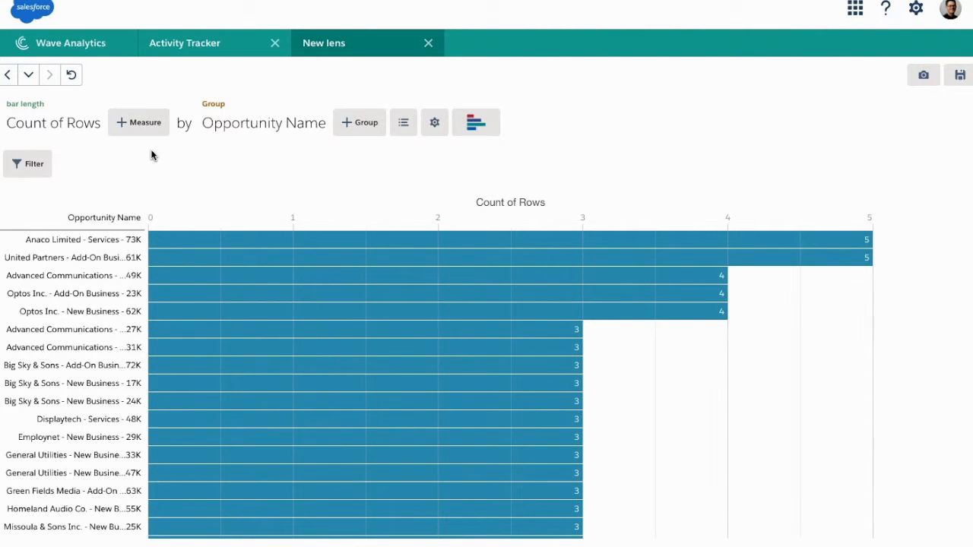
# Restore the descending-sort state by Assigned To Name from the lens history and clip it for the dashboard.
pyautogui.click(29, 75)
pyautogui.click(21, 178)
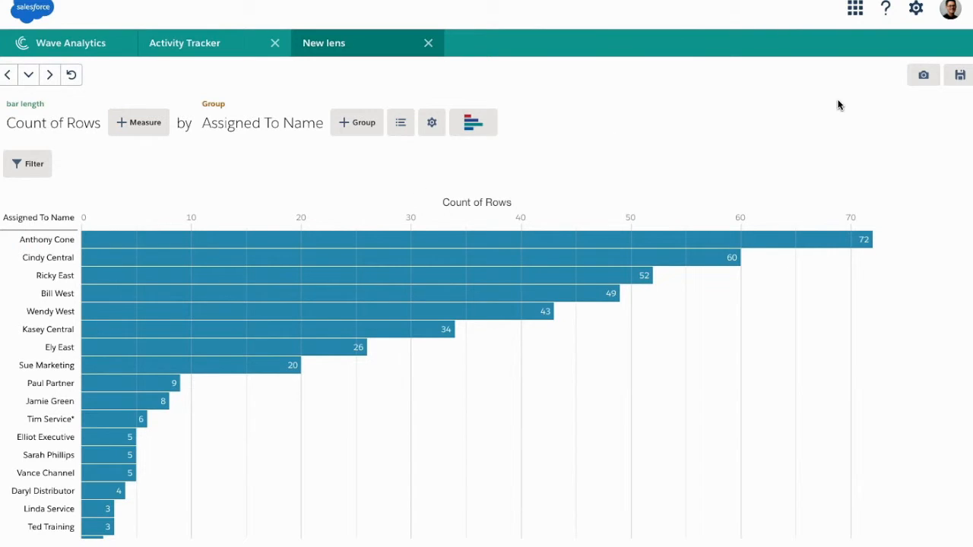
pyautogui.click(924, 76)
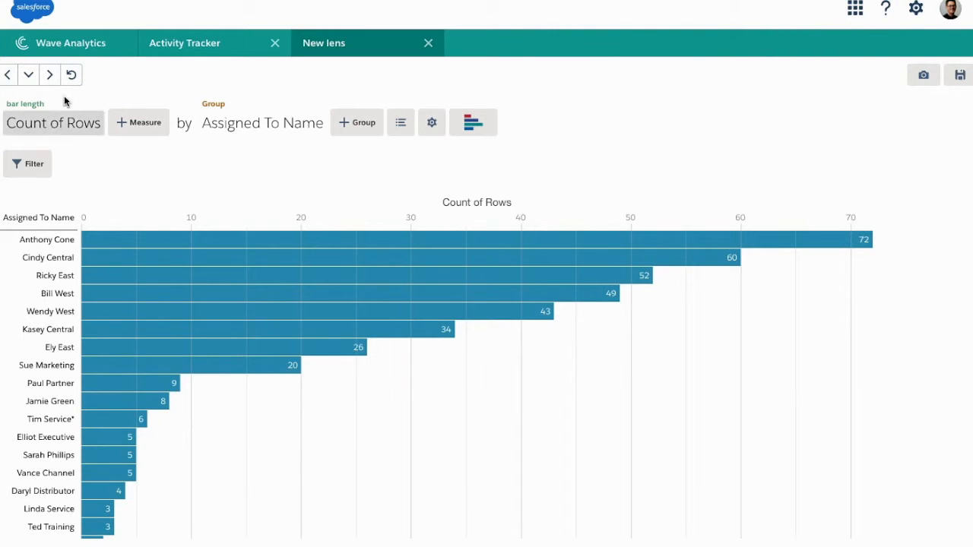
# Restore the Account Name grouping from the lens history and clip that chart for the dashboard.
pyautogui.click(29, 76)
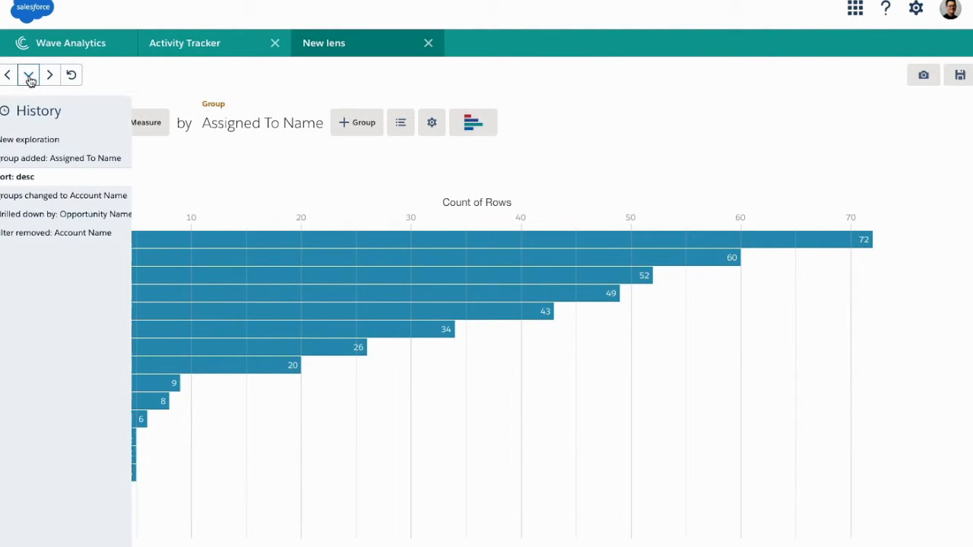
pyautogui.click(20, 196)
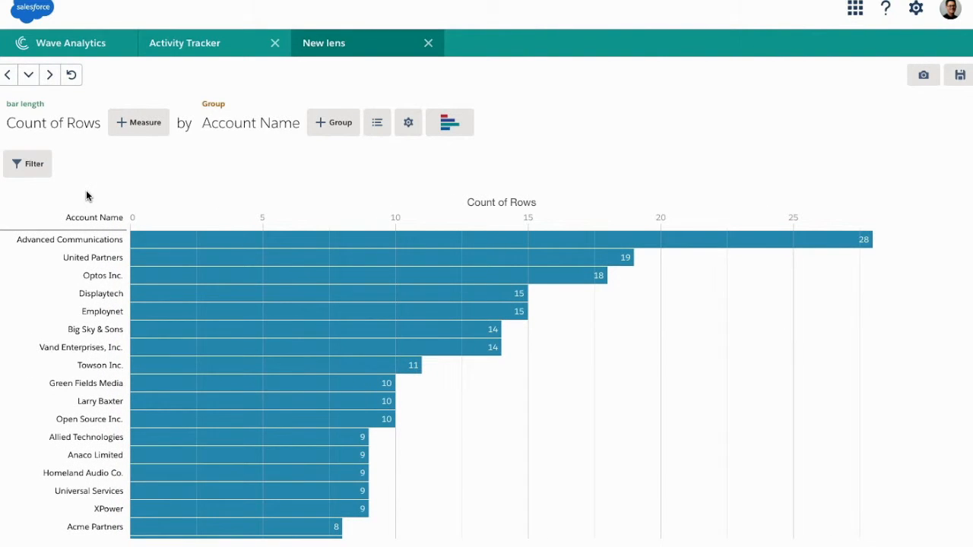
pyautogui.click(924, 77)
# Change the lens grouping to Due Date Only by Year-Month-Day.
pyautogui.click(268, 127)
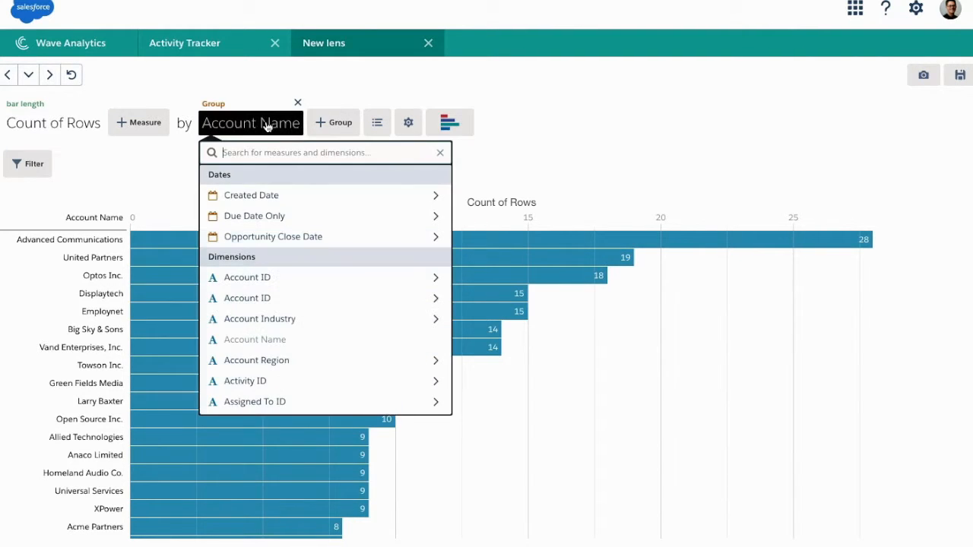
pyautogui.click(266, 219)
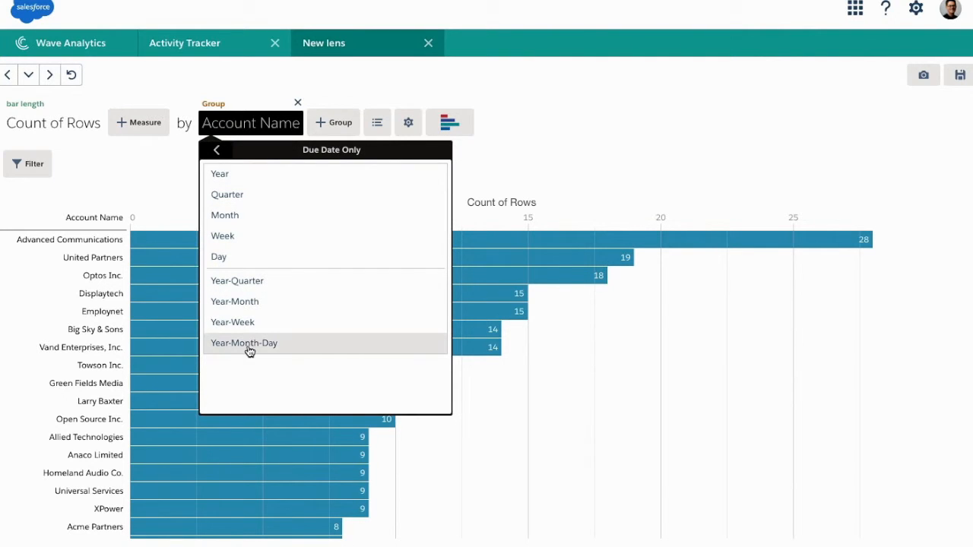
pyautogui.click(250, 346)
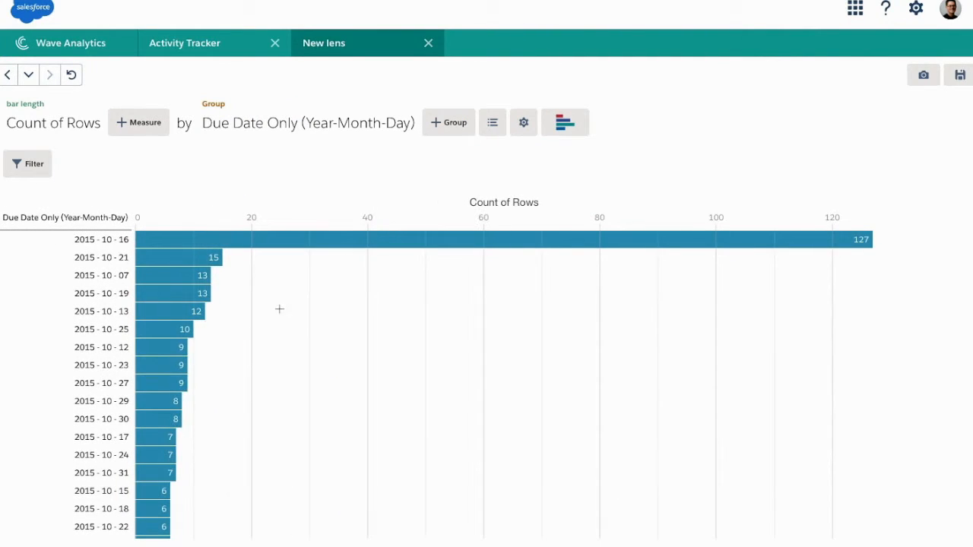
# Switch the due-date lens to a Timeline chart and clip it for the dashboard.
pyautogui.click(574, 130)
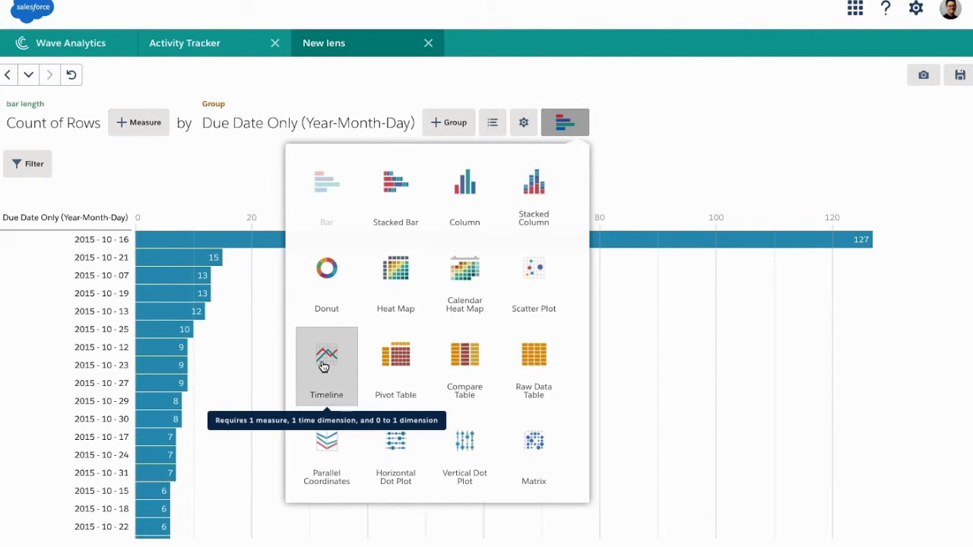
pyautogui.click(323, 367)
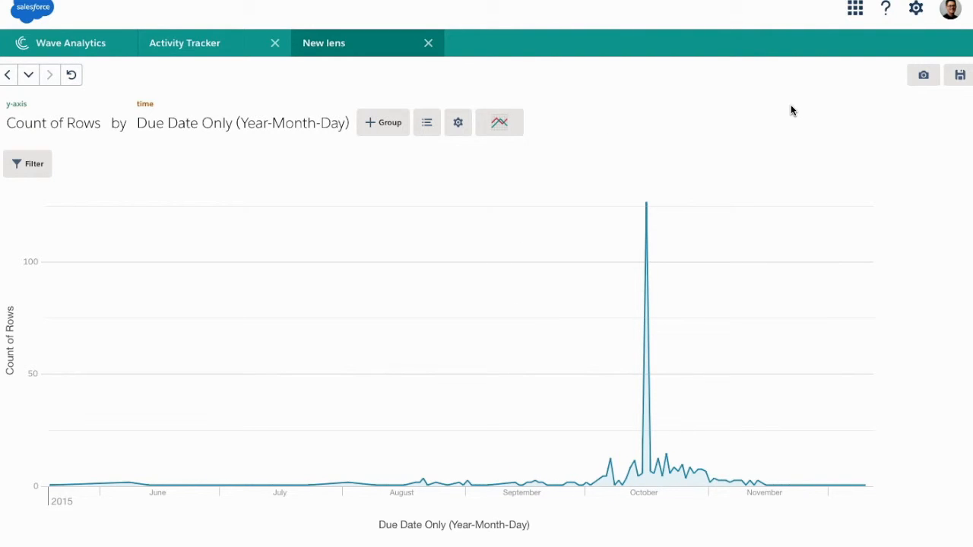
pyautogui.click(924, 77)
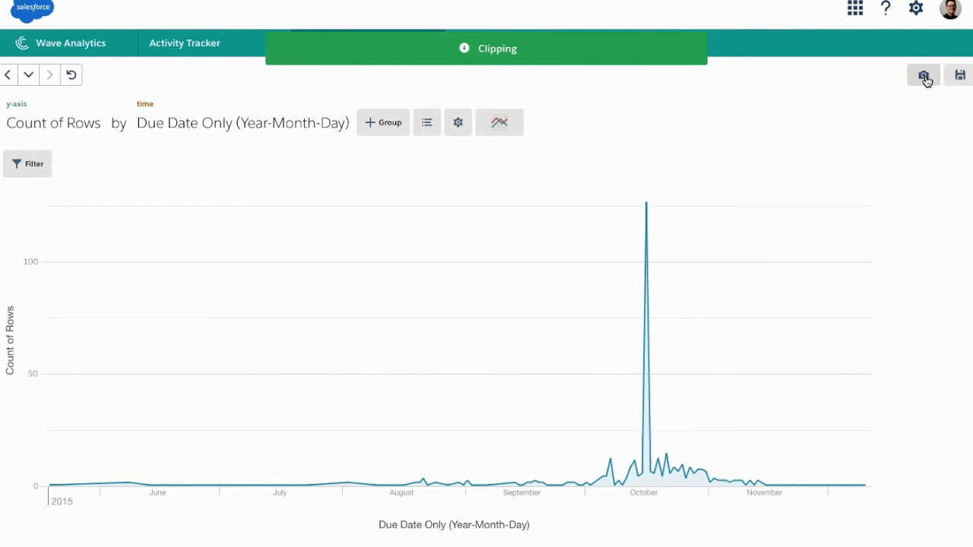
# Add a chart widget to the Activity Tracker dashboard and fill it with the clipped Account Name lens.
pyautogui.click(202, 46)
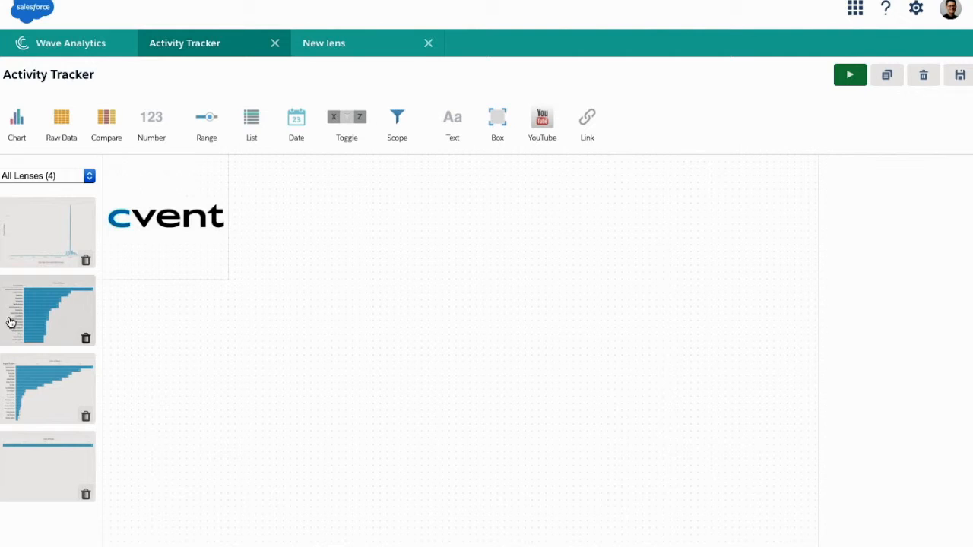
pyautogui.click(21, 131)
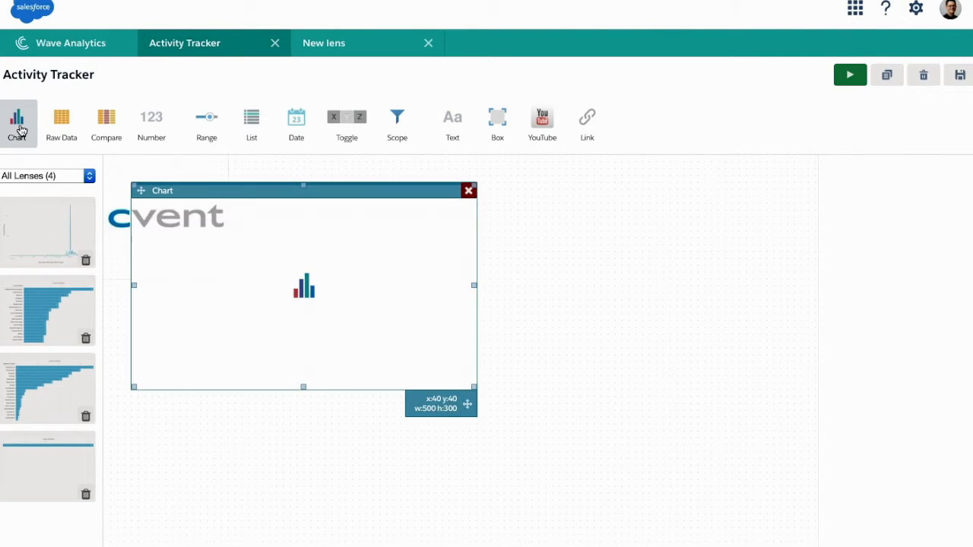
pyautogui.click(38, 318)
# Place the Account Name chart below the logo at x 0, y 180 and widen it to 680 by 300.
pyautogui.moveTo(279, 190); pyautogui.dragTo(242, 287)
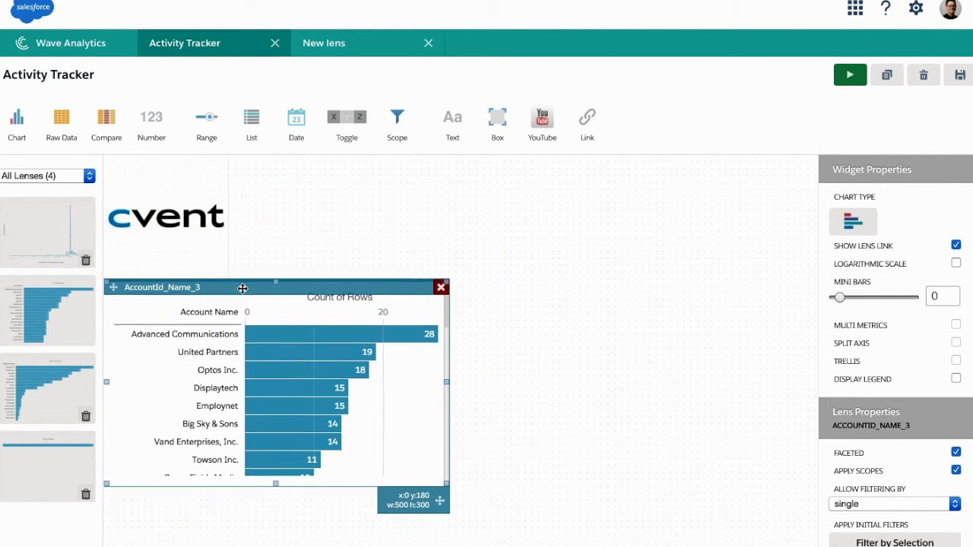
pyautogui.moveTo(449, 383); pyautogui.dragTo(570, 385)
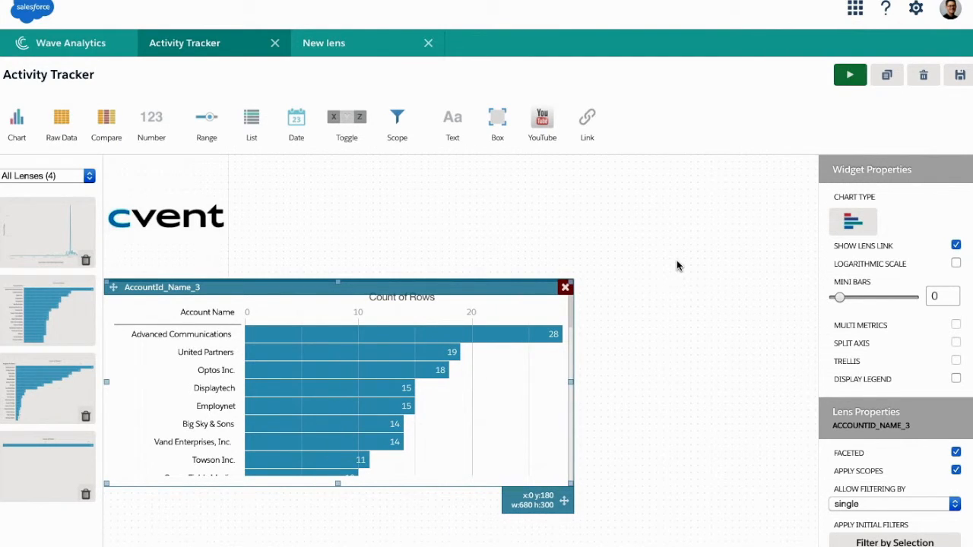
pyautogui.click(651, 221)
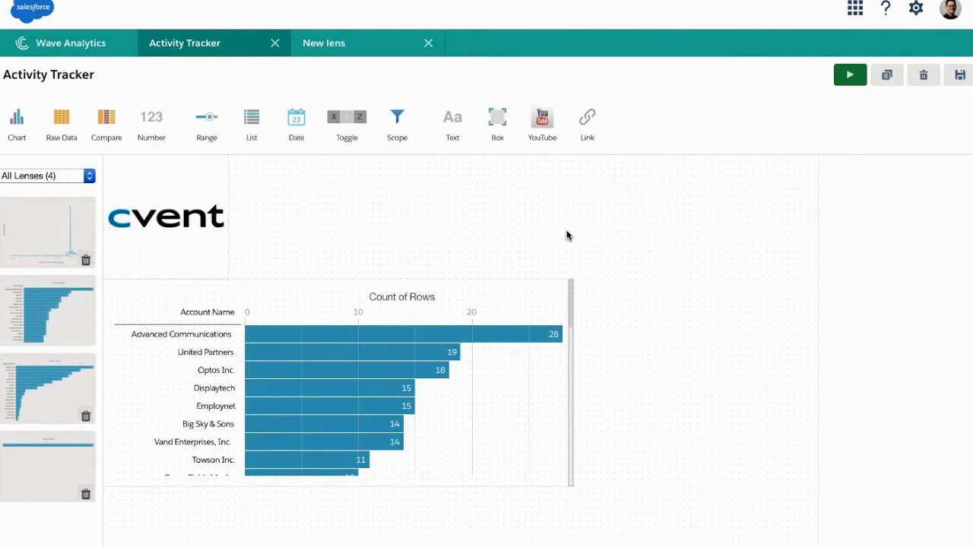
# Add a second chart widget to the dashboard and fill it with the clipped Assigned To Name lens.
pyautogui.click(44, 380)
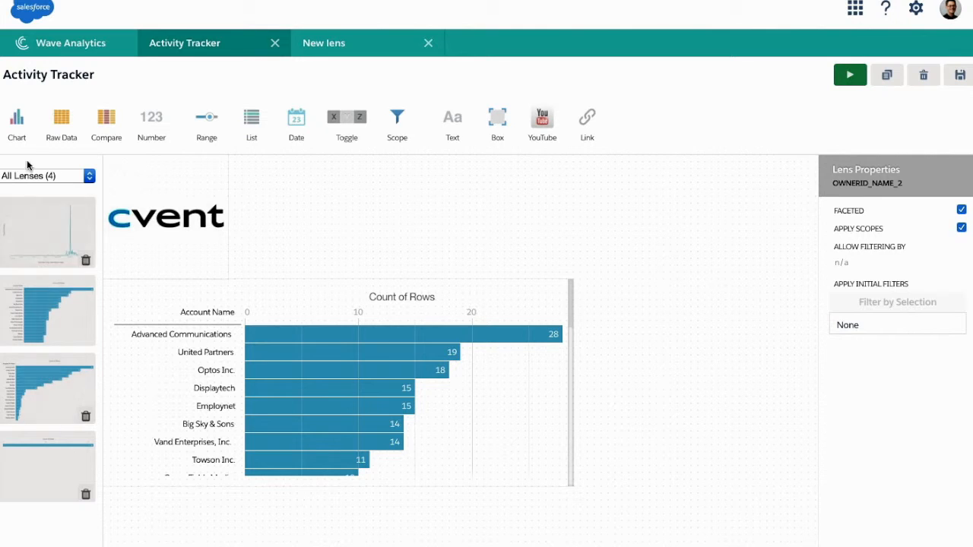
pyautogui.click(17, 118)
pyautogui.click(50, 402)
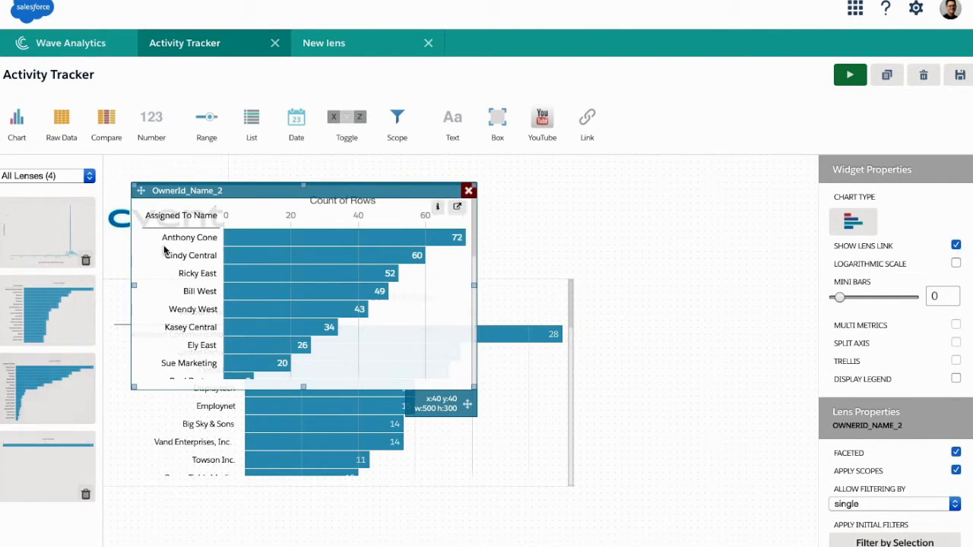
# Move the Account Name chart lower and place the Assigned To Name chart above it at x 0, y 180.
pyautogui.moveTo(282, 187); pyautogui.dragTo(675, 286)
pyautogui.moveTo(434, 286); pyautogui.dragTo(429, 483)
pyautogui.moveTo(668, 285); pyautogui.dragTo(187, 290)
pyautogui.scroll(-2, 605, 296)
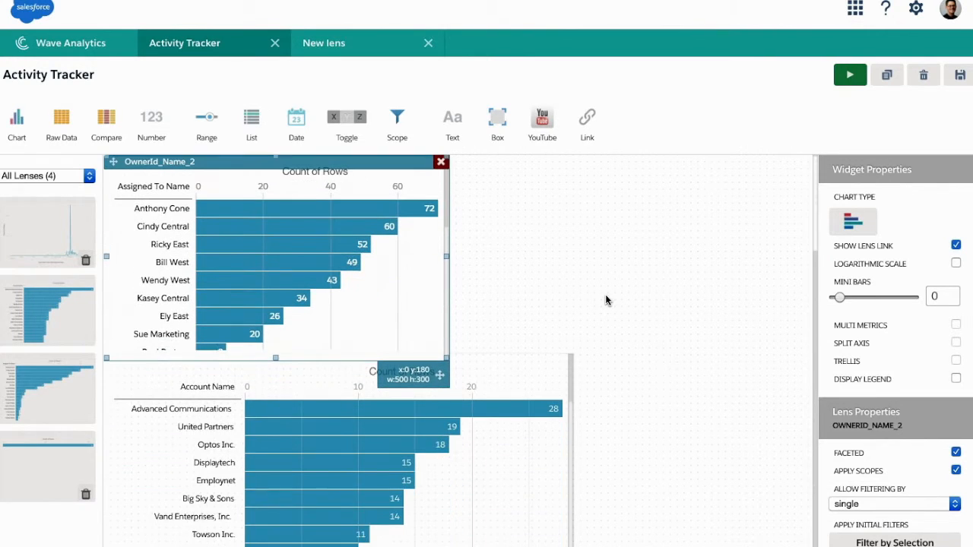
pyautogui.moveTo(499, 355)
pyautogui.mouseDown()
pyautogui.moveTo(499, 420)
pyautogui.moveTo(501, 369)
pyautogui.mouseUp()
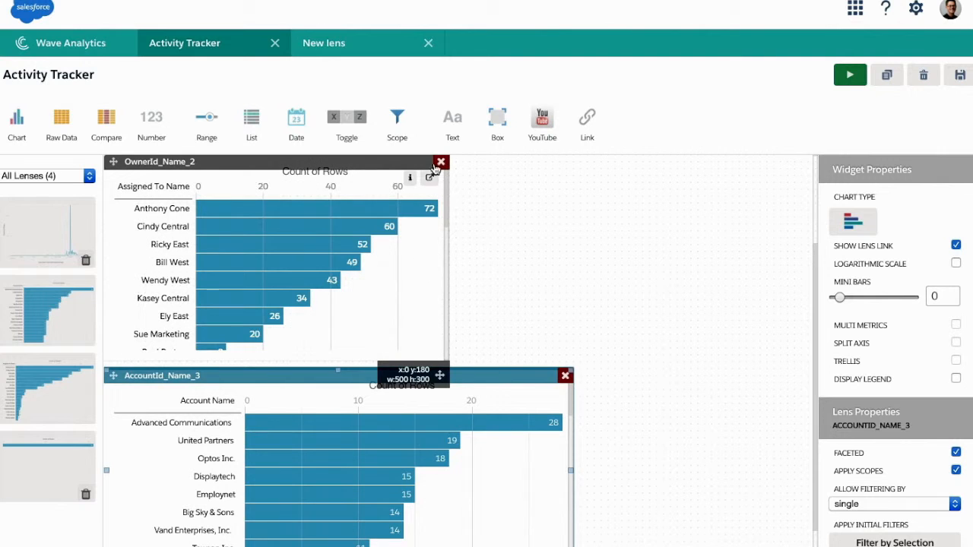
# Widen the Assigned To Name chart to 680 by 300, preview the dashboard and return to editing.
pyautogui.click(415, 161)
pyautogui.moveTo(447, 256); pyautogui.dragTo(586, 278)
pyautogui.click(650, 287)
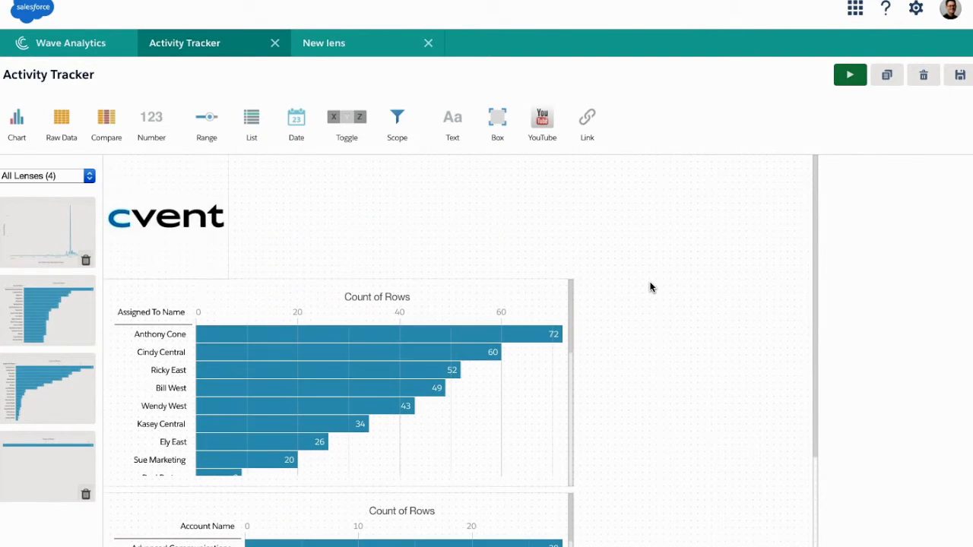
pyautogui.click(852, 76)
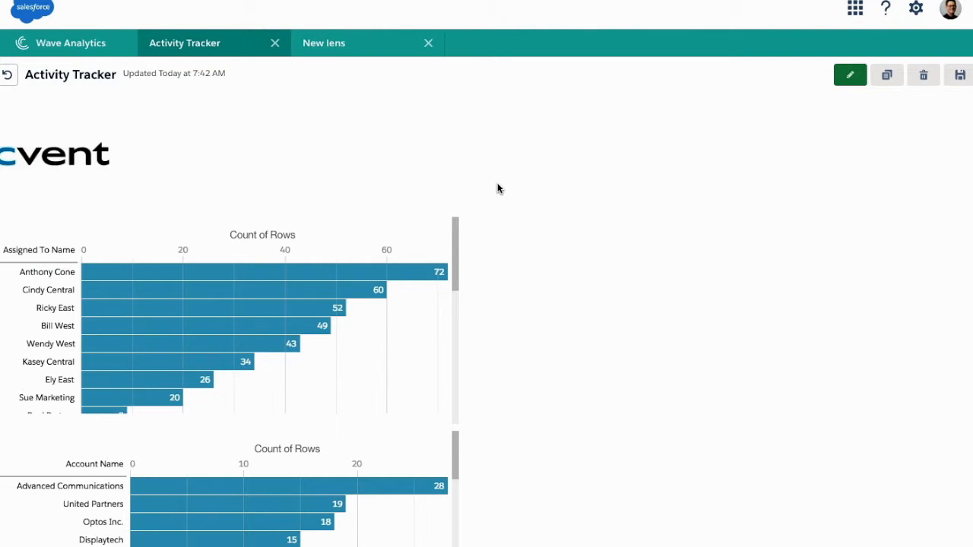
pyautogui.click(850, 76)
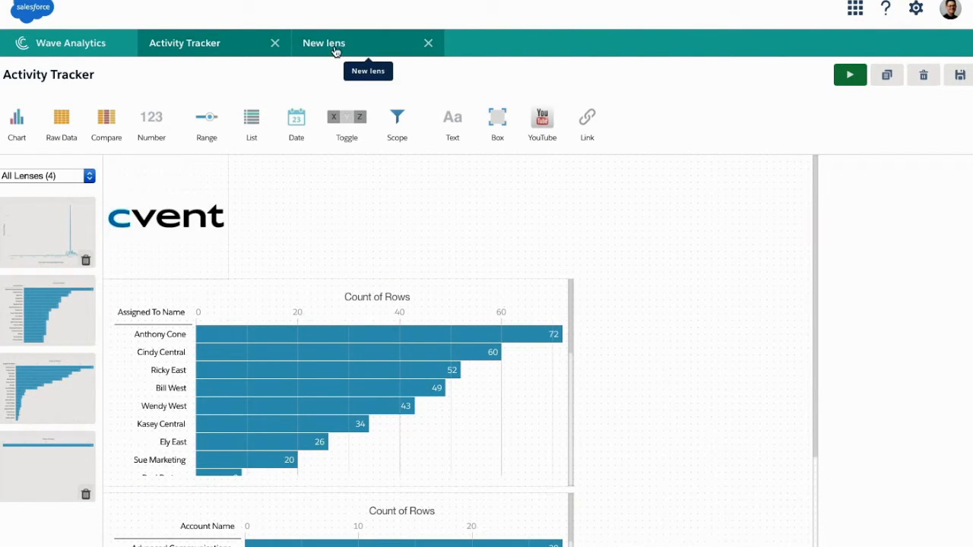
# Add a date widget filled with the clipped due-date lens and place it beside the charts at x 680, y 10.
pyautogui.click(66, 241)
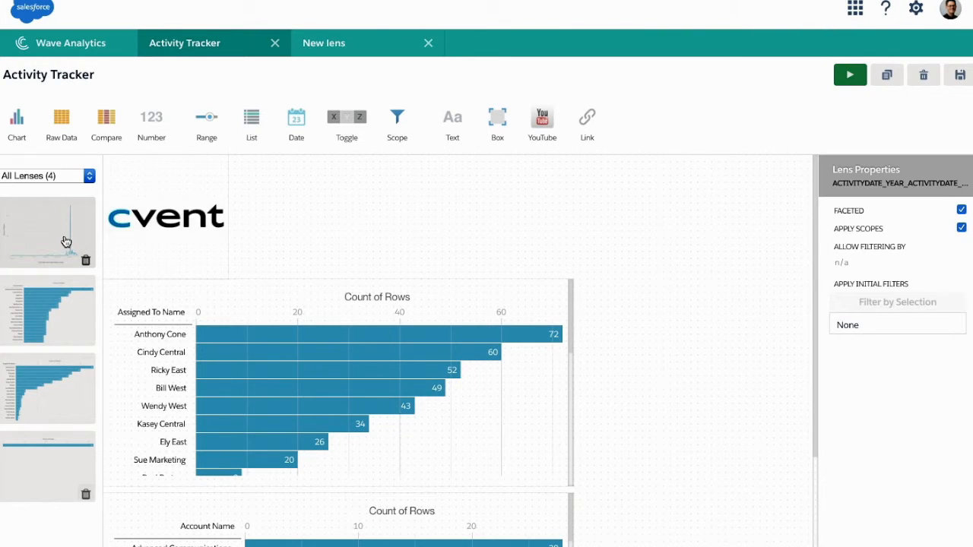
pyautogui.click(296, 118)
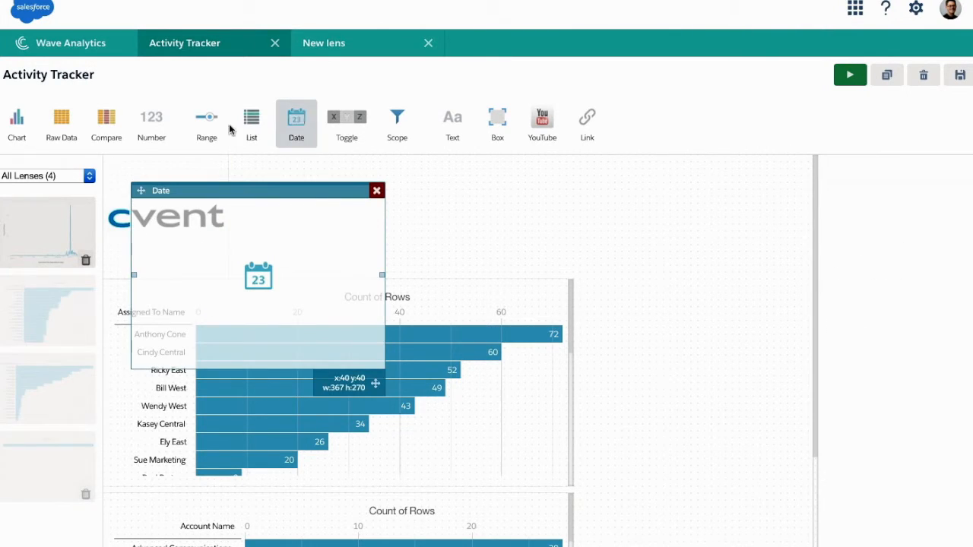
pyautogui.click(45, 240)
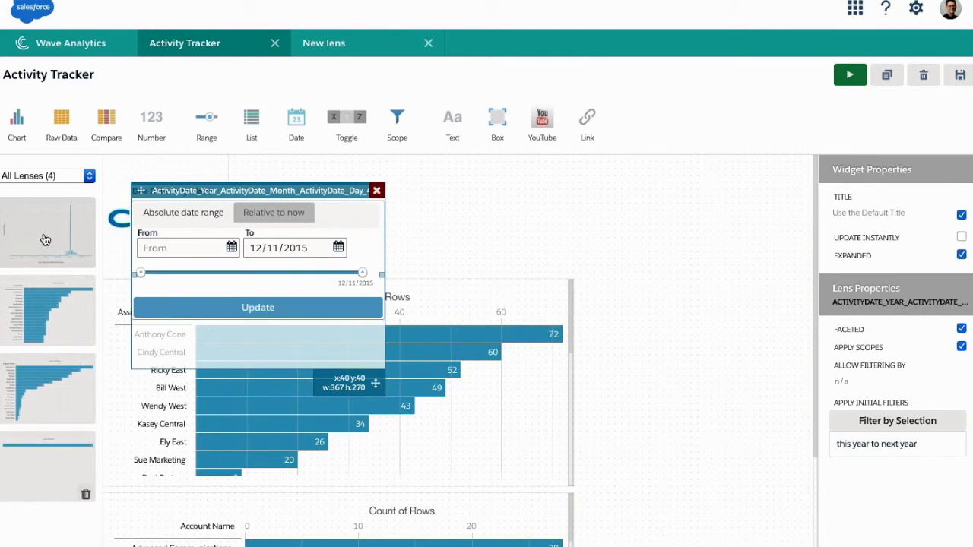
pyautogui.moveTo(183, 190); pyautogui.dragTo(606, 171)
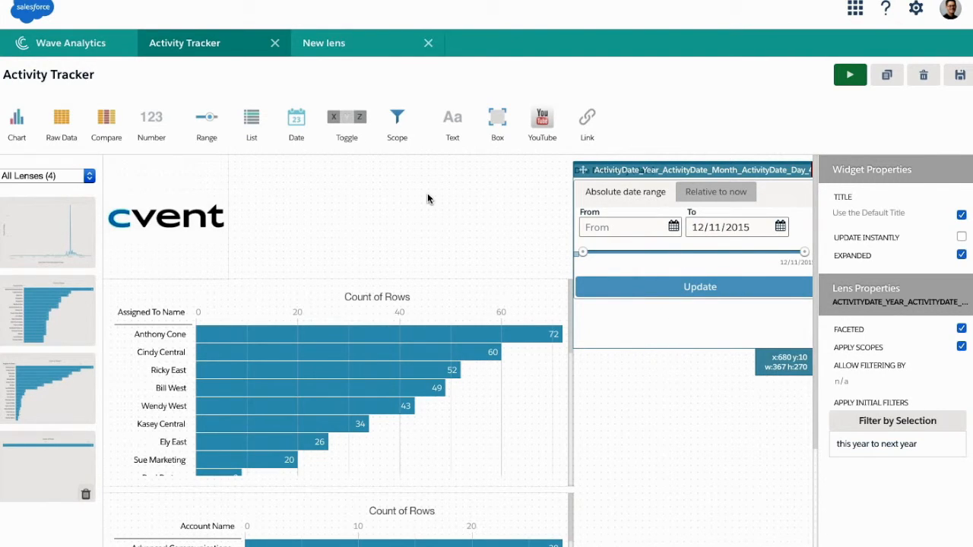
# Add a list widget filled with the Assigned To Name lens and place it at x 410, y 10.
pyautogui.click(34, 473)
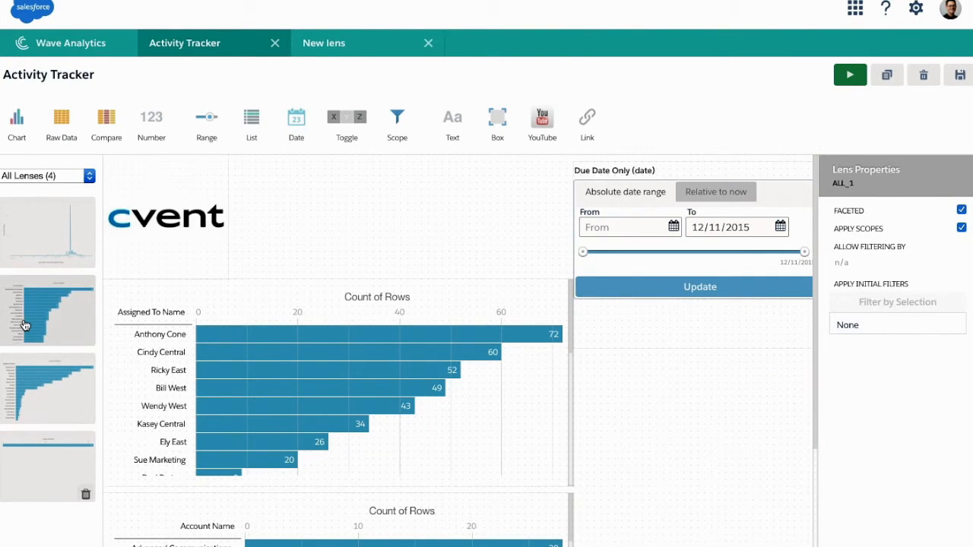
pyautogui.click(36, 388)
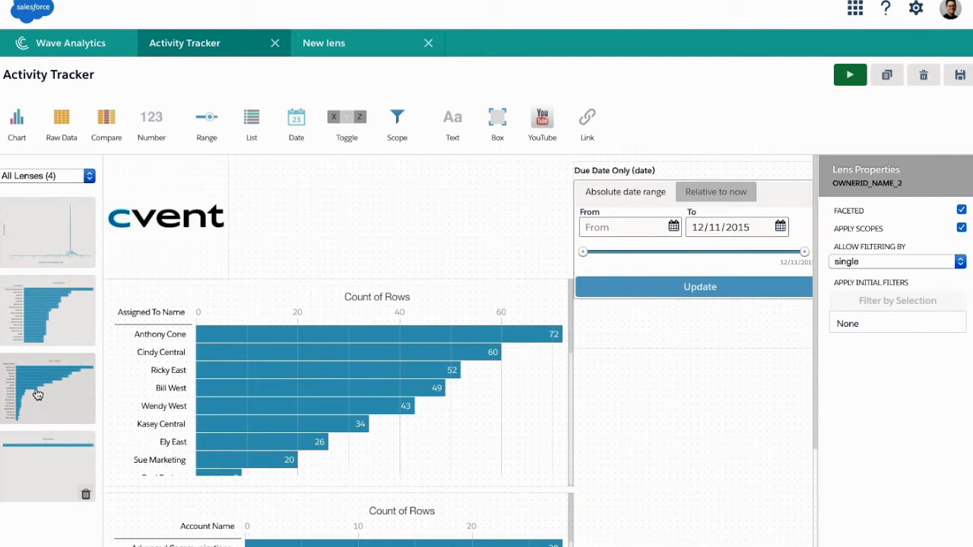
pyautogui.click(258, 127)
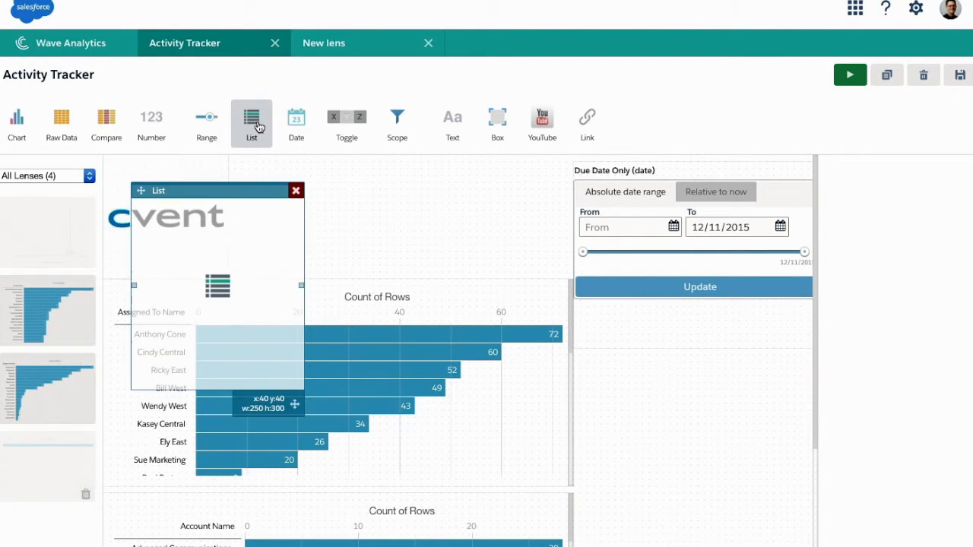
pyautogui.click(45, 400)
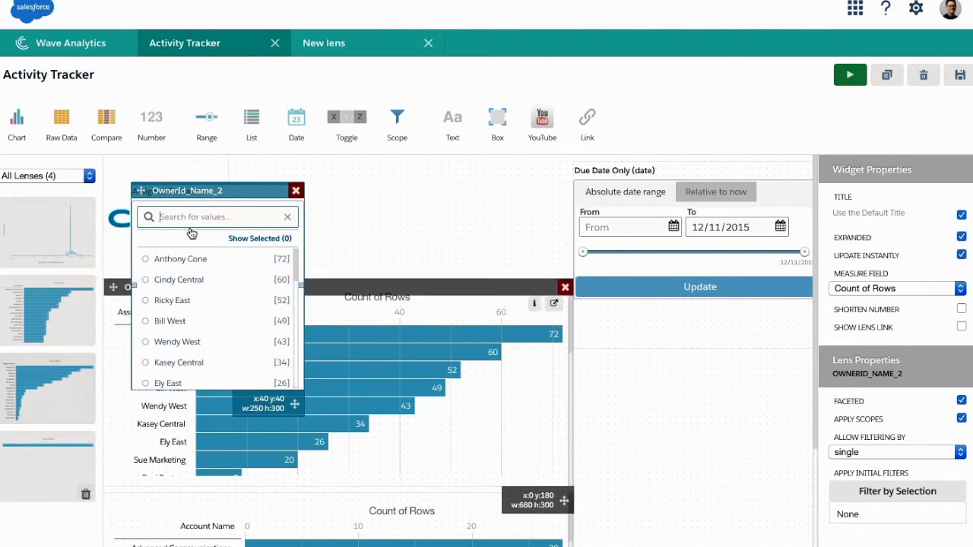
pyautogui.moveTo(225, 187); pyautogui.dragTo(469, 166)
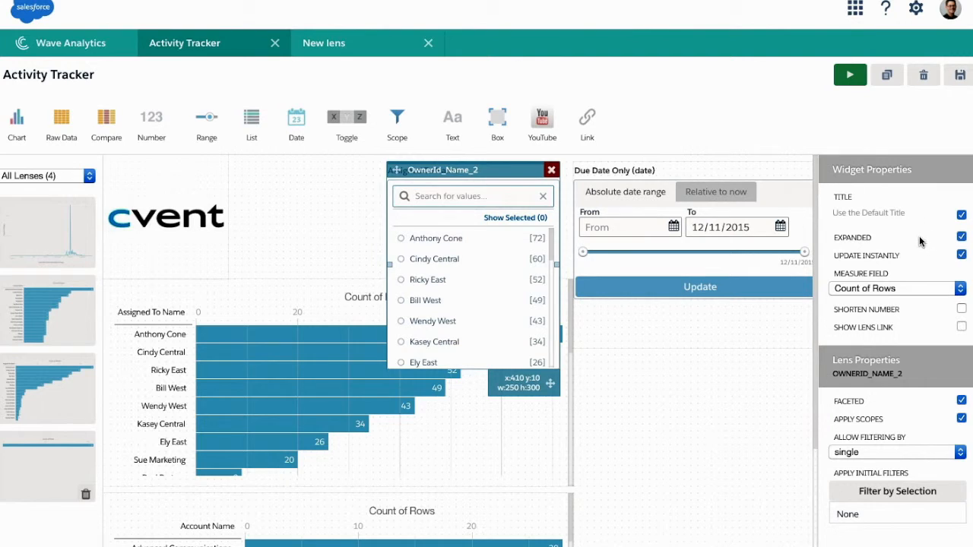
# Turn off the expanded display of the Assigned To Name list and keep its filtering option at single.
pyautogui.click(962, 237)
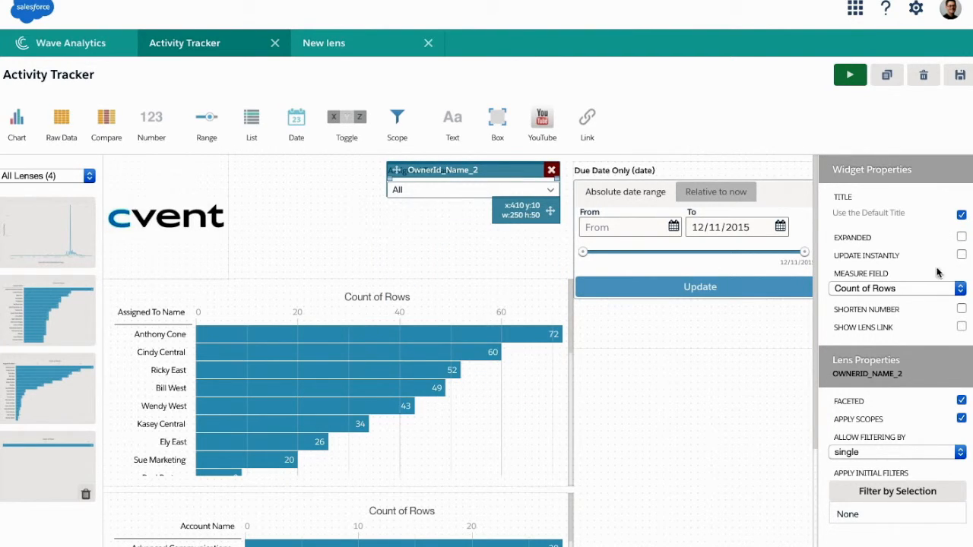
pyautogui.click(960, 453)
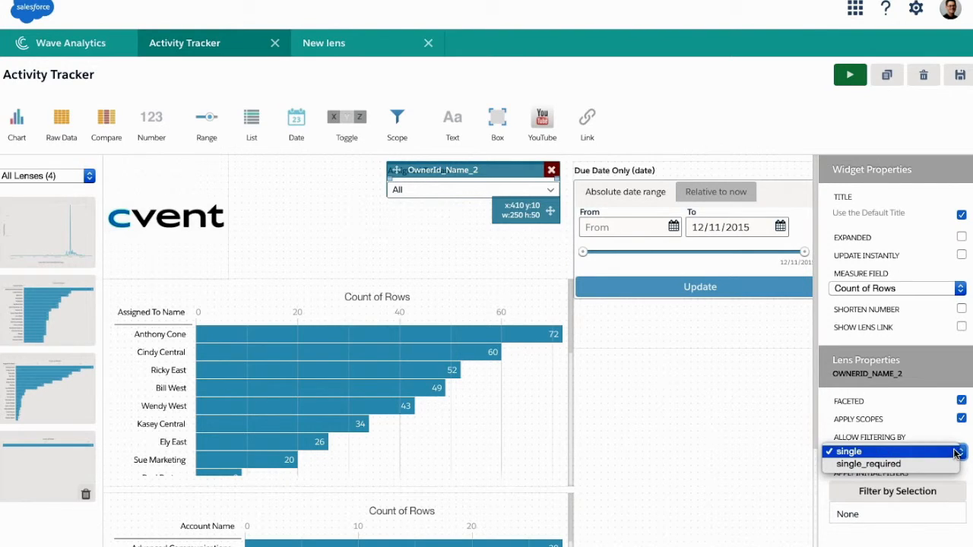
pyautogui.click(886, 450)
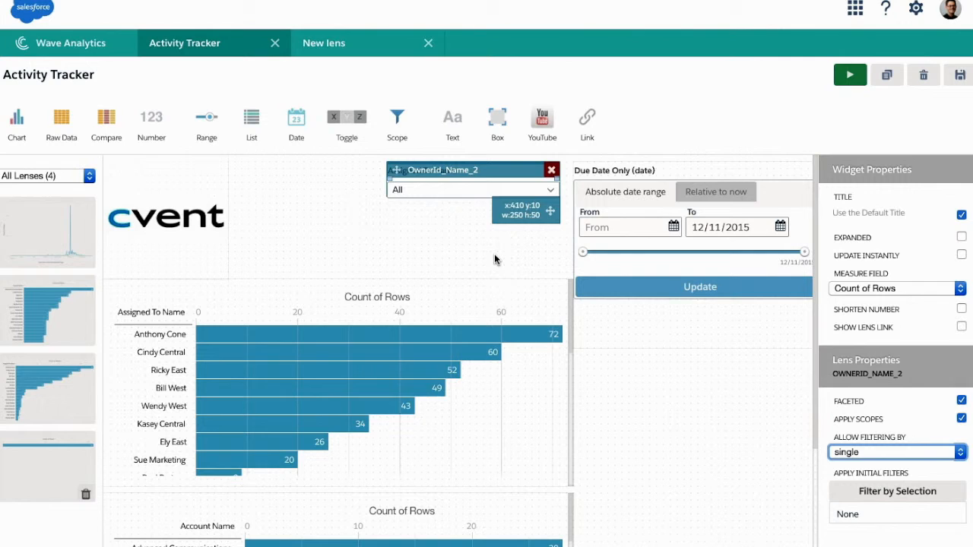
pyautogui.click(348, 225)
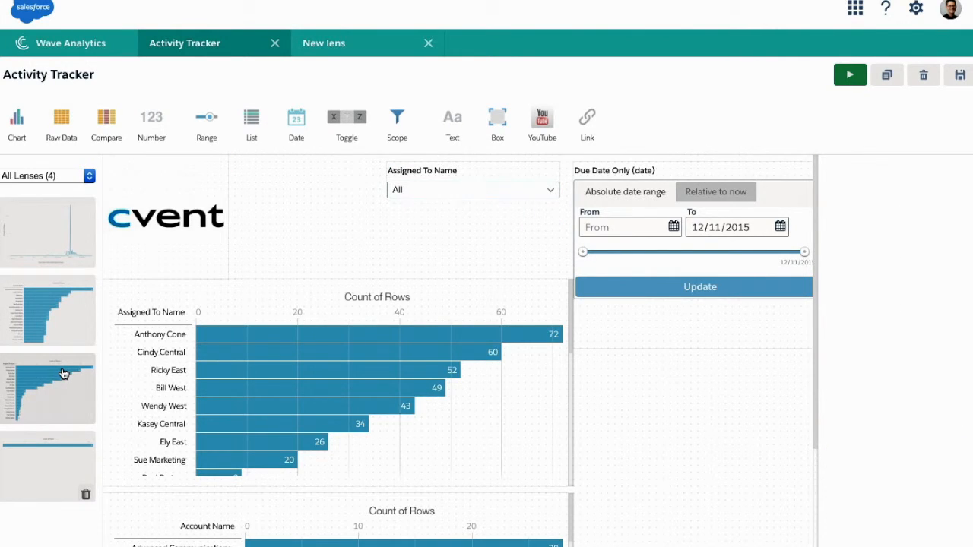
# Add a list widget filled with the Account Name lens and place it below the assignee list at x 410, y 80.
pyautogui.click(61, 315)
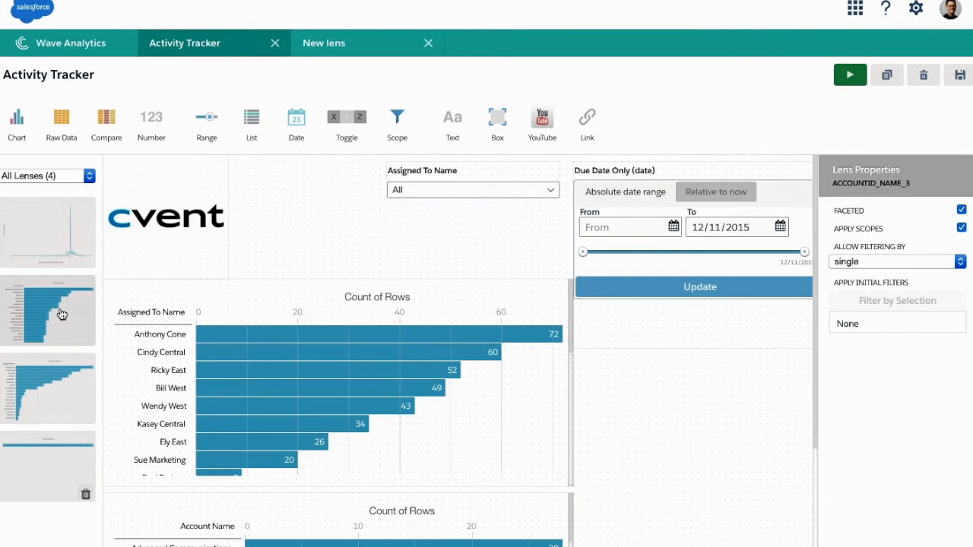
pyautogui.click(251, 117)
pyautogui.moveTo(65, 304); pyautogui.dragTo(213, 251)
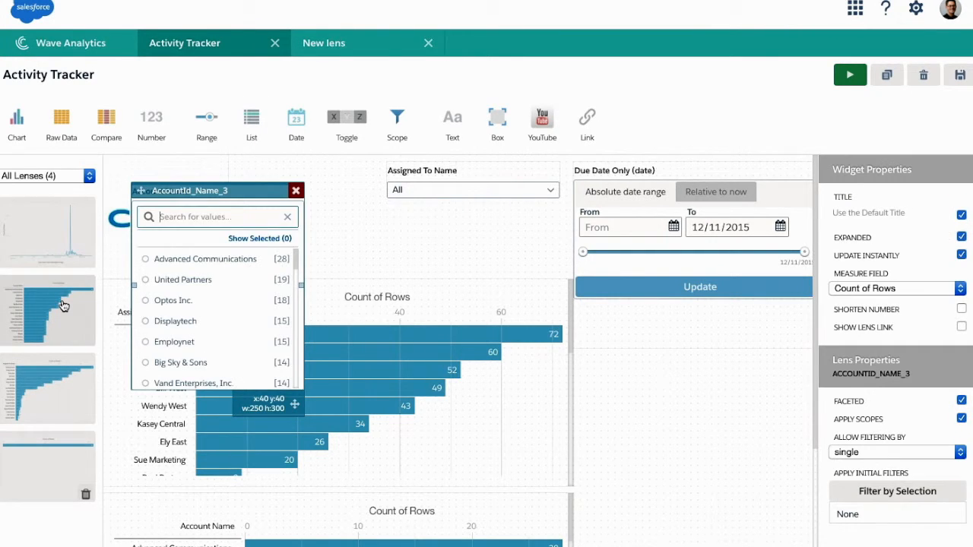
pyautogui.moveTo(204, 196); pyautogui.dragTo(460, 219)
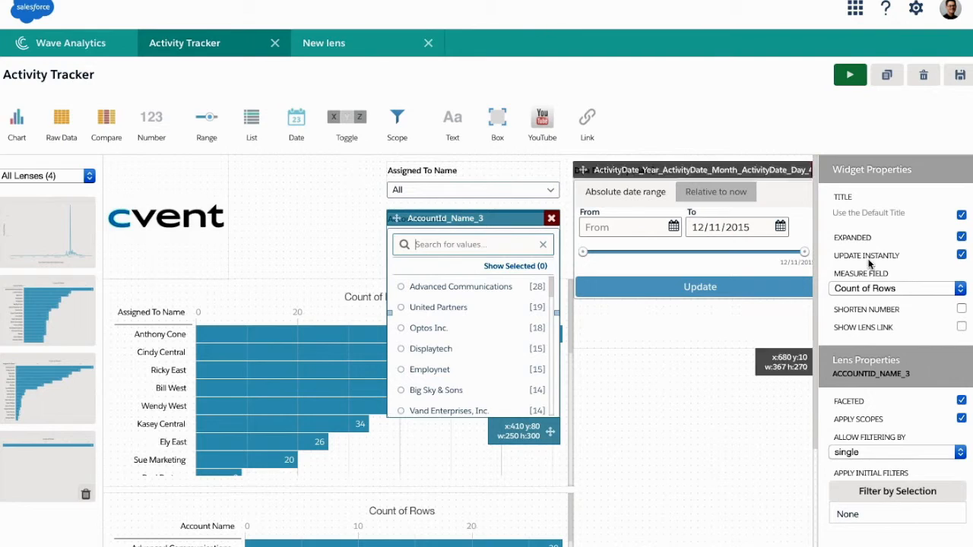
# Collapse the Account Name list by turning off its expanded display, keeping its filtering option at single.
pyautogui.click(961, 236)
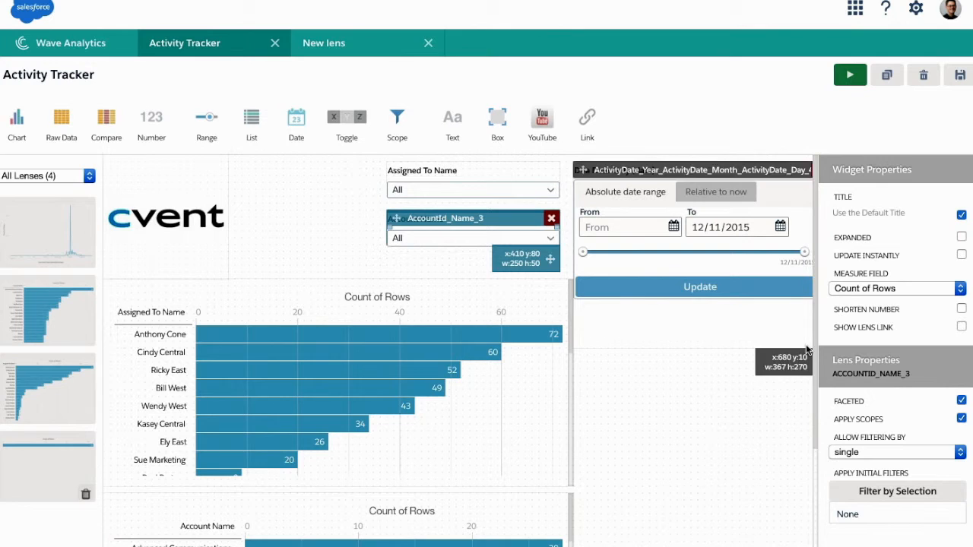
pyautogui.click(960, 453)
pyautogui.click(950, 451)
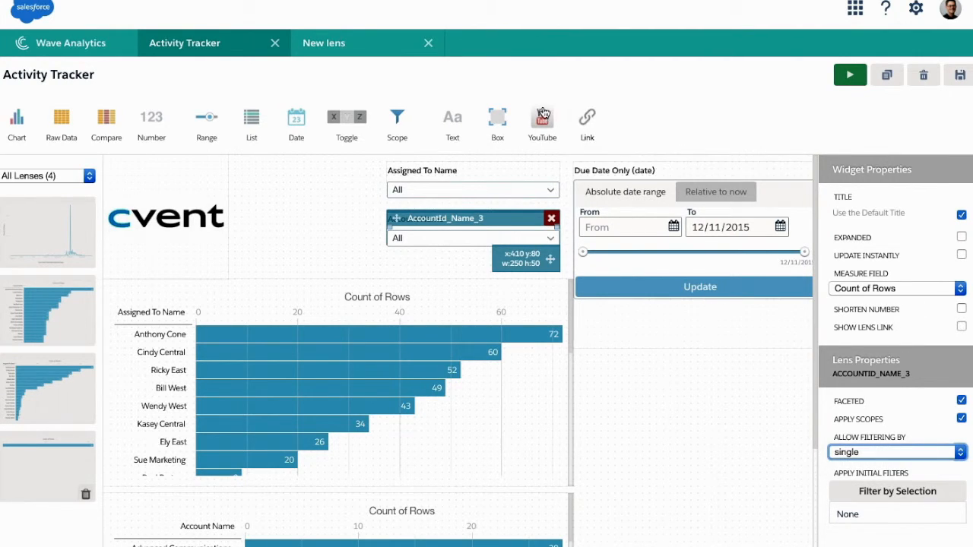
pyautogui.click(305, 187)
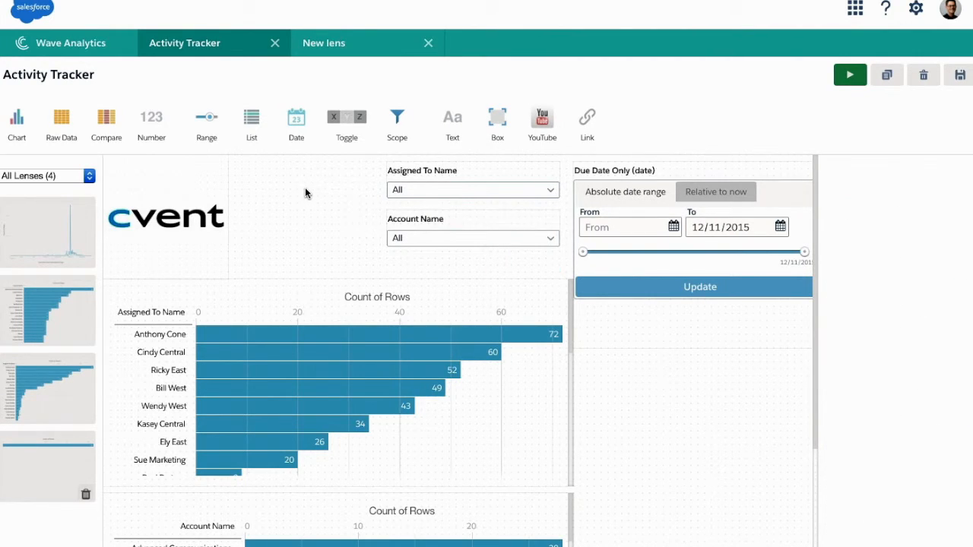
# Preview the dashboard, filter it by the first assignee in the Assigned To Name list and examine both charts.
pyautogui.click(852, 76)
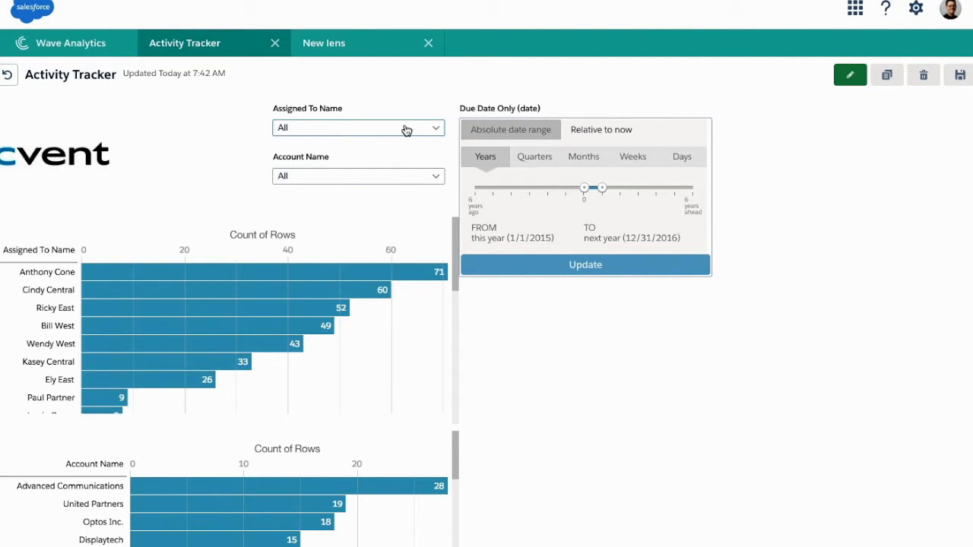
pyautogui.click(430, 130)
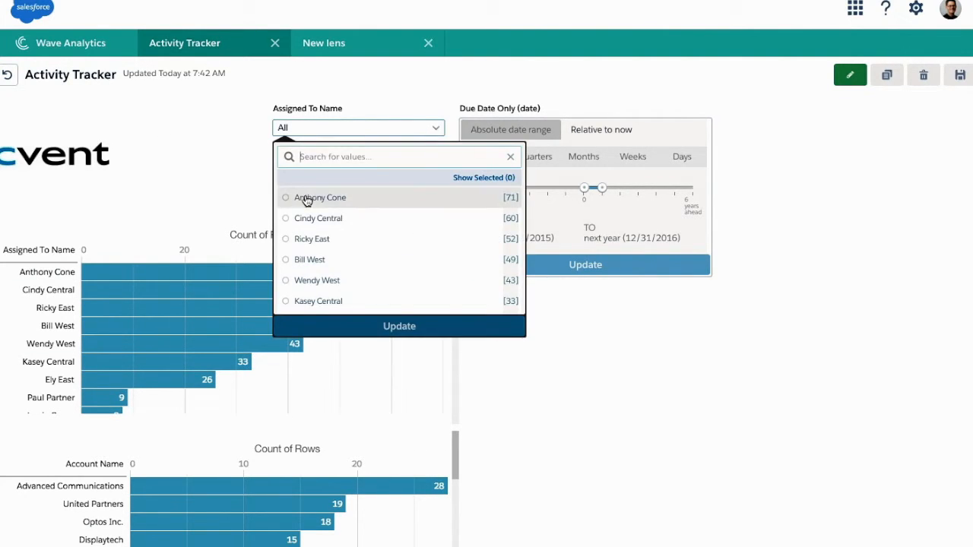
pyautogui.click(317, 198)
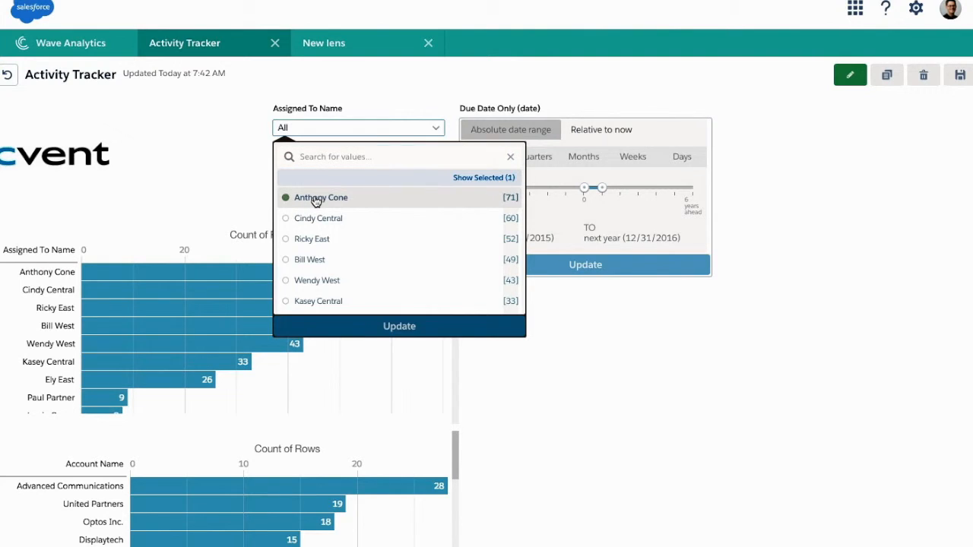
pyautogui.click(396, 327)
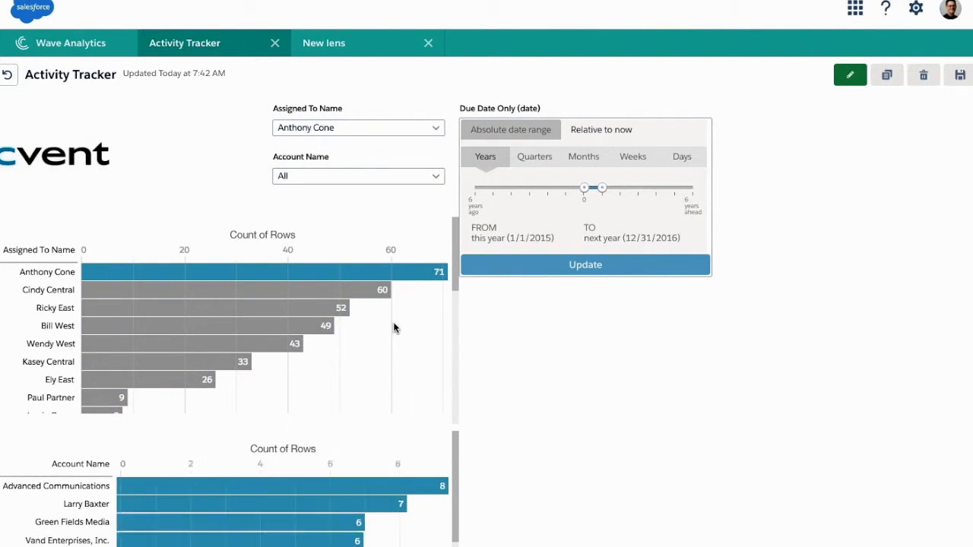
pyautogui.moveTo(233, 274)
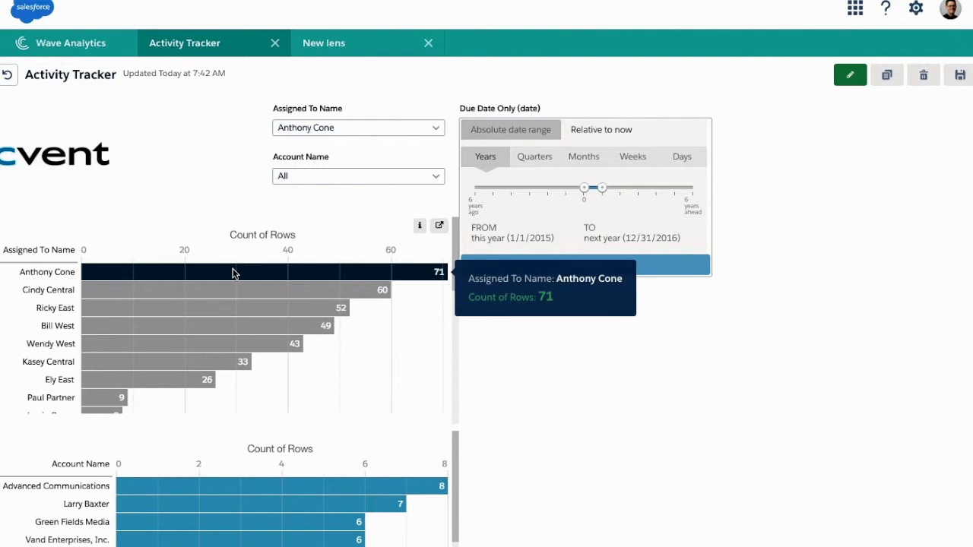
pyautogui.scroll(-1, 466, 335)
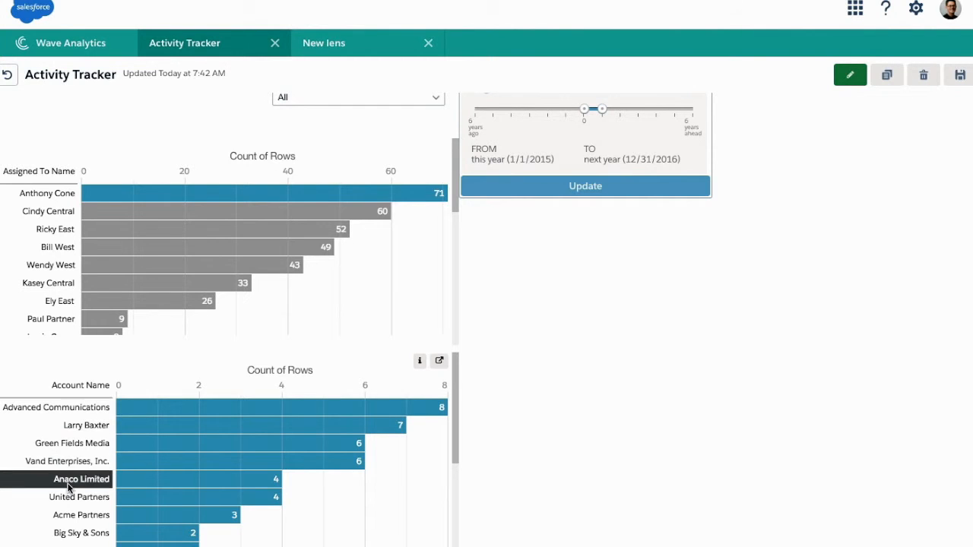
pyautogui.scroll(1, 619, 246)
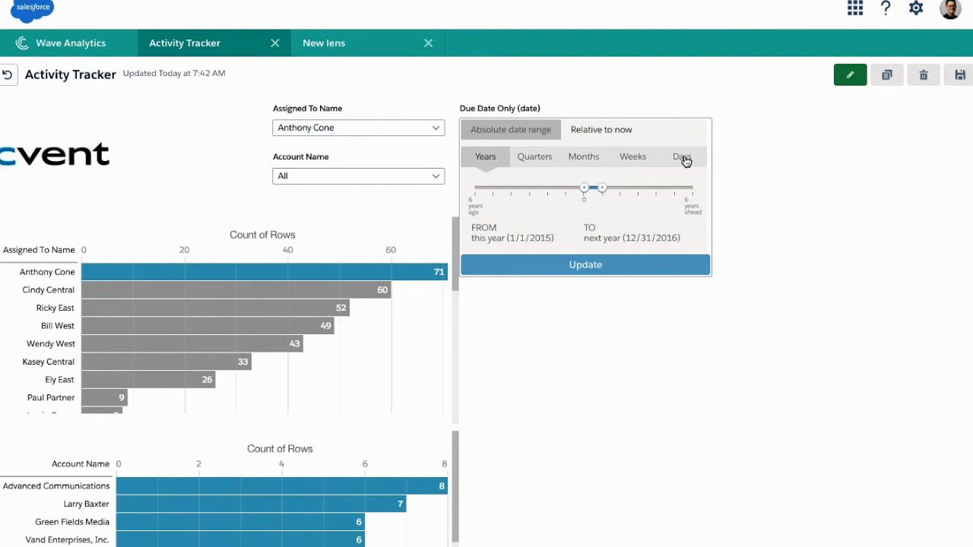
# Filter the due date in days, from 60 days ago to tomorrow, and examine both charts.
pyautogui.click(531, 159)
pyautogui.click(583, 157)
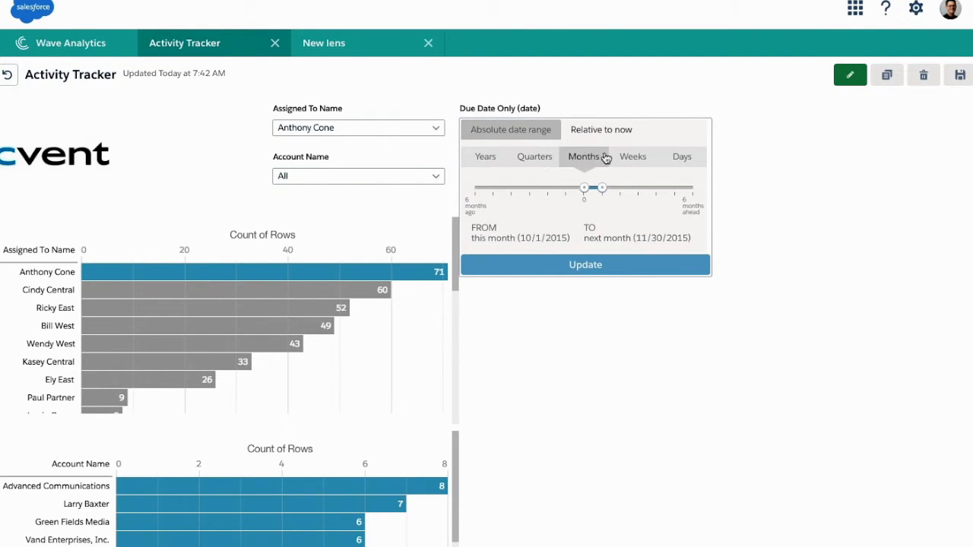
pyautogui.click(638, 160)
pyautogui.click(689, 161)
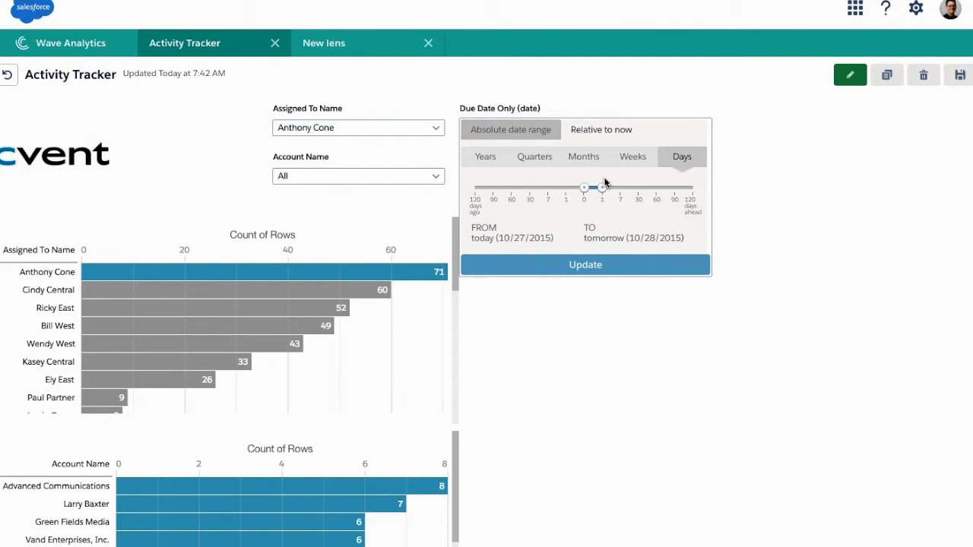
pyautogui.moveTo(584, 193); pyautogui.dragTo(512, 191)
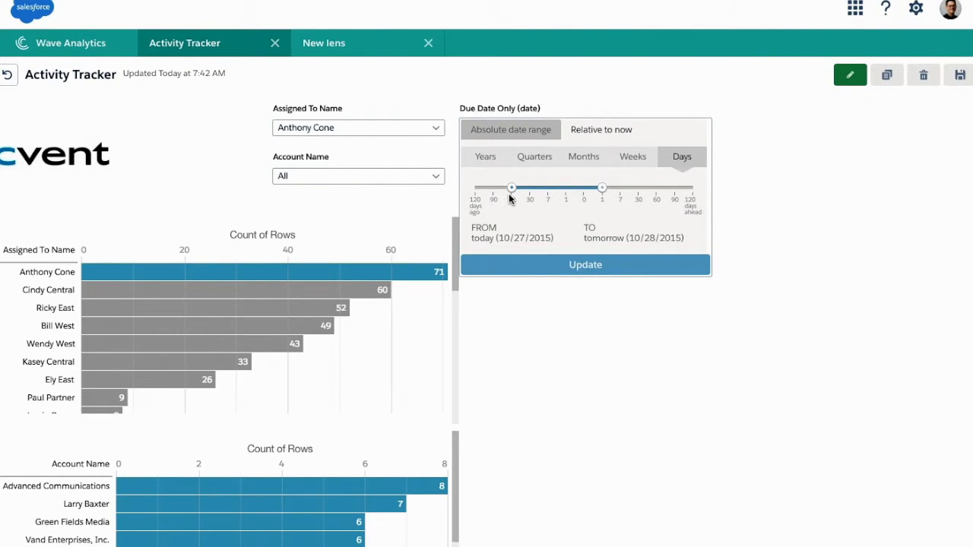
pyautogui.click(577, 266)
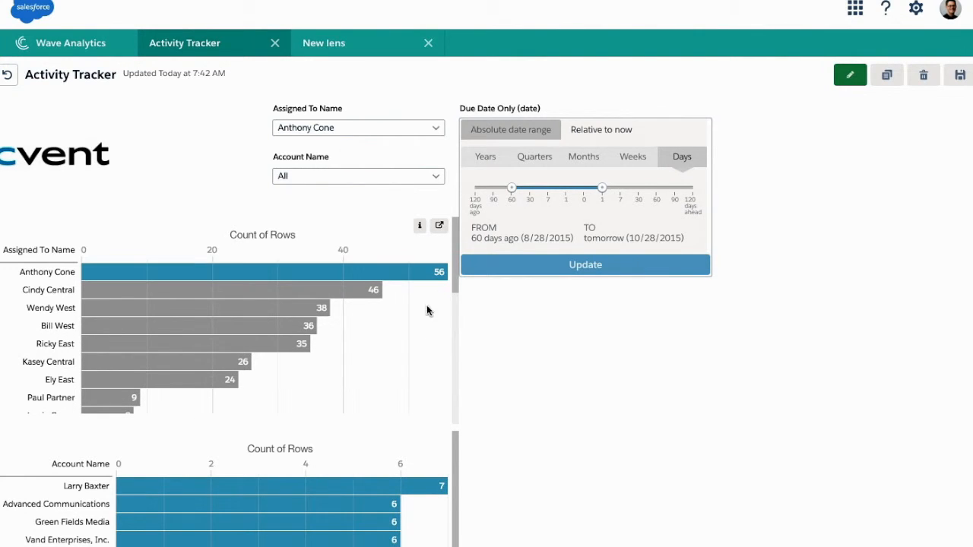
pyautogui.scroll(-1, 523, 415)
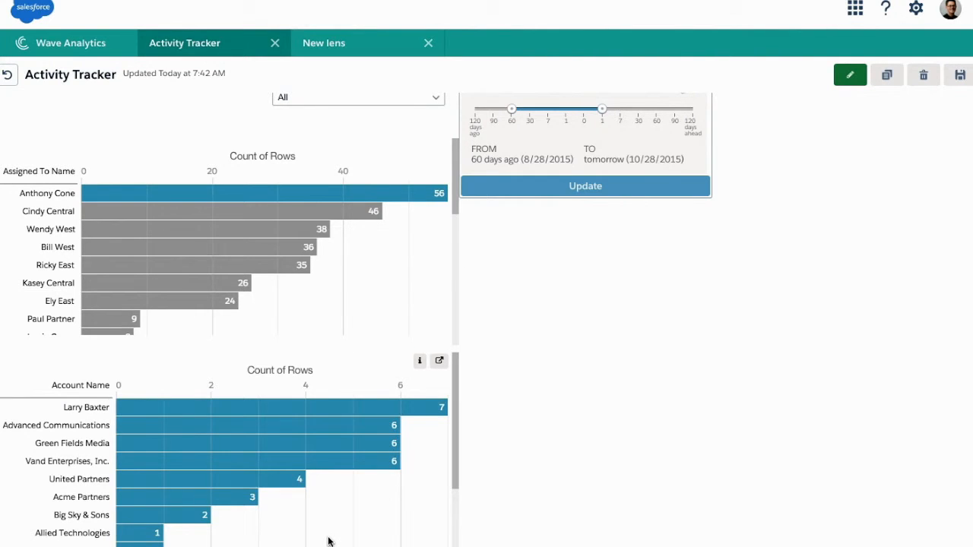
pyautogui.scroll(1, 498, 345)
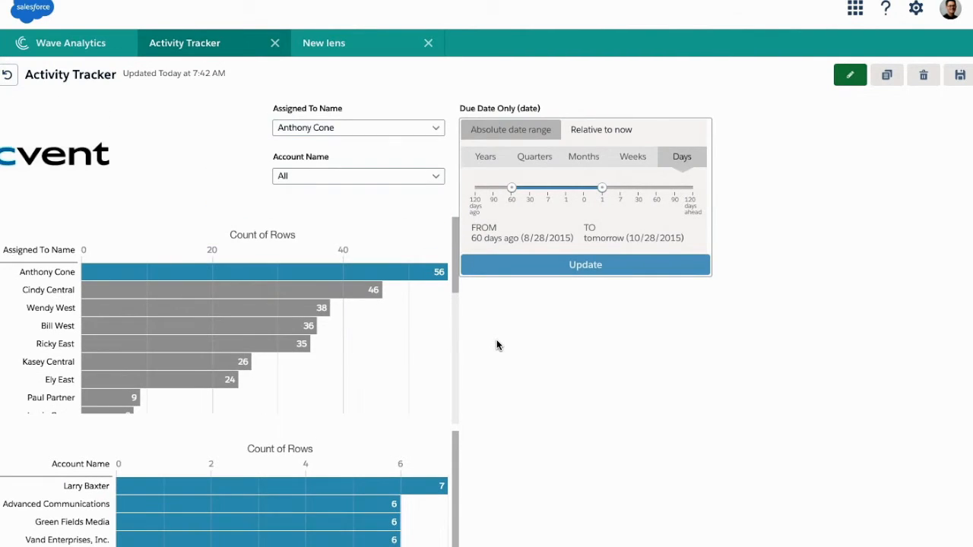
pyautogui.scroll(-1, 567, 283)
# Return to editing the dashboard and stack the assignee list, account list and date filter at x 700, beside the charts.
pyautogui.click(851, 74)
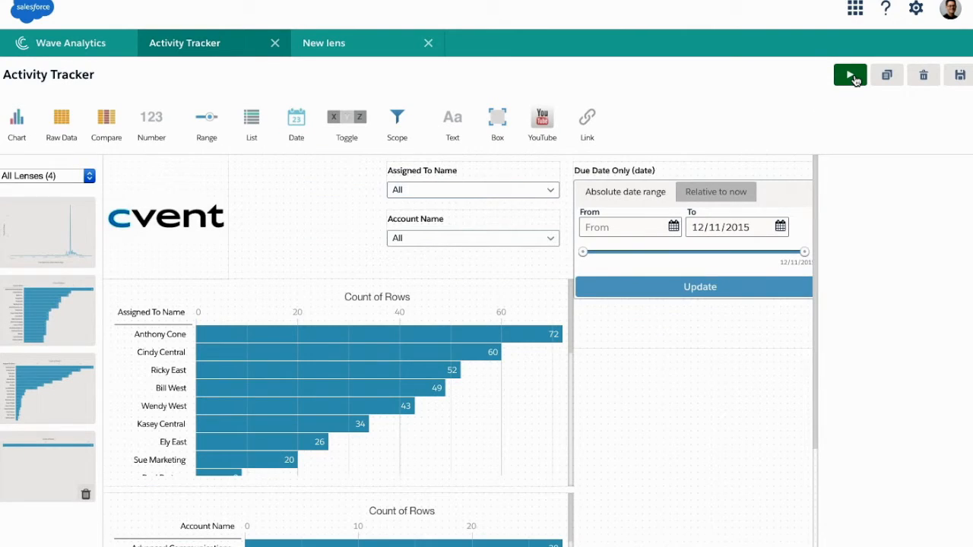
pyautogui.moveTo(666, 170); pyautogui.dragTo(677, 431)
pyautogui.moveTo(456, 171); pyautogui.dragTo(677, 211)
pyautogui.moveTo(424, 218); pyautogui.dragTo(626, 283)
pyautogui.moveTo(631, 209); pyautogui.dragTo(617, 215)
pyautogui.moveTo(650, 428); pyautogui.dragTo(676, 346)
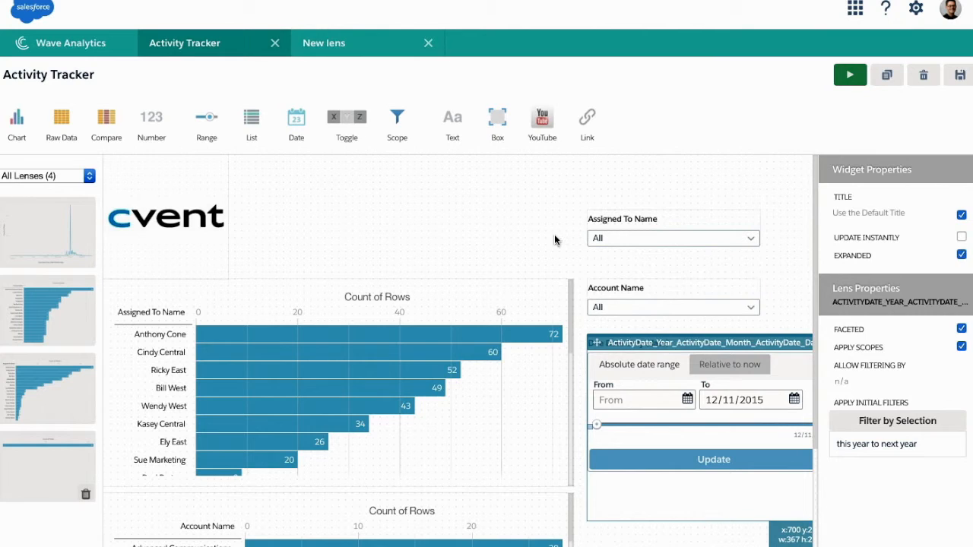
# Add a text widget at x 190, y 20 beside the logo, reading "Activity Tracker".
pyautogui.click(457, 182)
pyautogui.click(454, 112)
pyautogui.moveTo(243, 189); pyautogui.dragTo(338, 191)
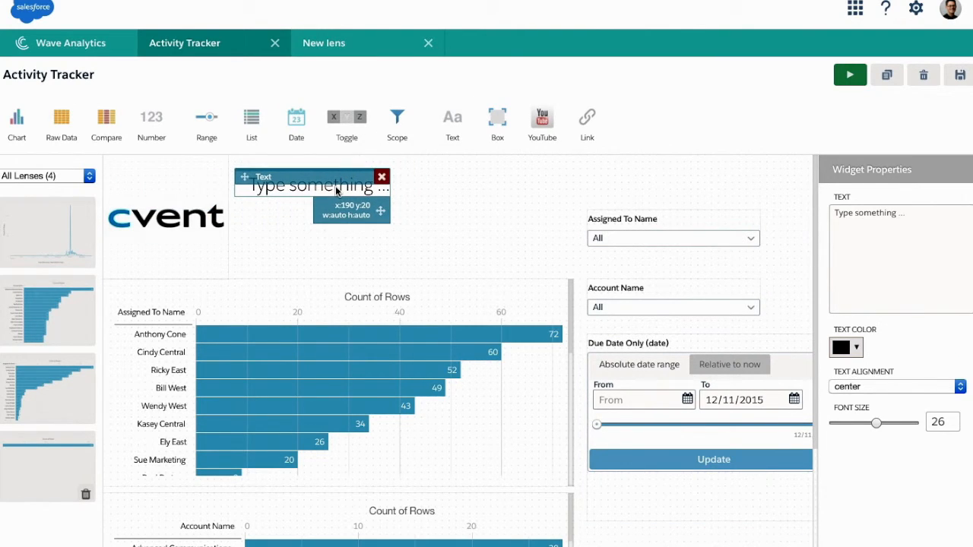
pyautogui.press('BackSpace')
pyautogui.press('BackSpace')
pyautogui.press('BackSpace')
pyautogui.press('BackSpace')
pyautogui.press('BackSpace')
pyautogui.press('BackSpace')
pyautogui.press('BackSpace')
pyautogui.press('BackSpace')
pyautogui.press('BackSpace')
pyautogui.press('BackSpace')
pyautogui.press('BackSpace')
pyautogui.press('BackSpace')
pyautogui.press('BackSpace')
pyautogui.press('BackSpace')
pyautogui.press('BackSpace')
pyautogui.press('BackSpace')
pyautogui.press('BackSpace')
pyautogui.press('BackSpace')
pyautogui.write('Activity')
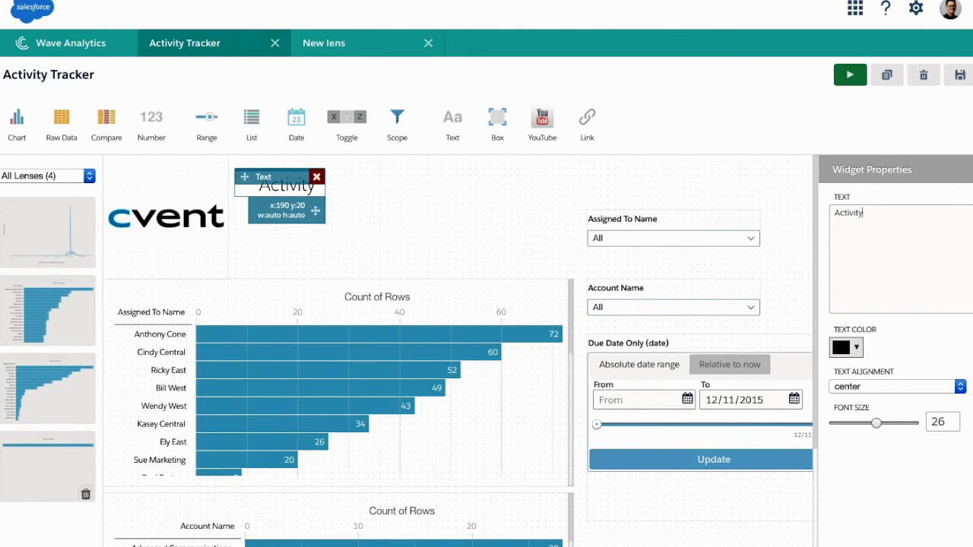
pyautogui.write(' Tracker')
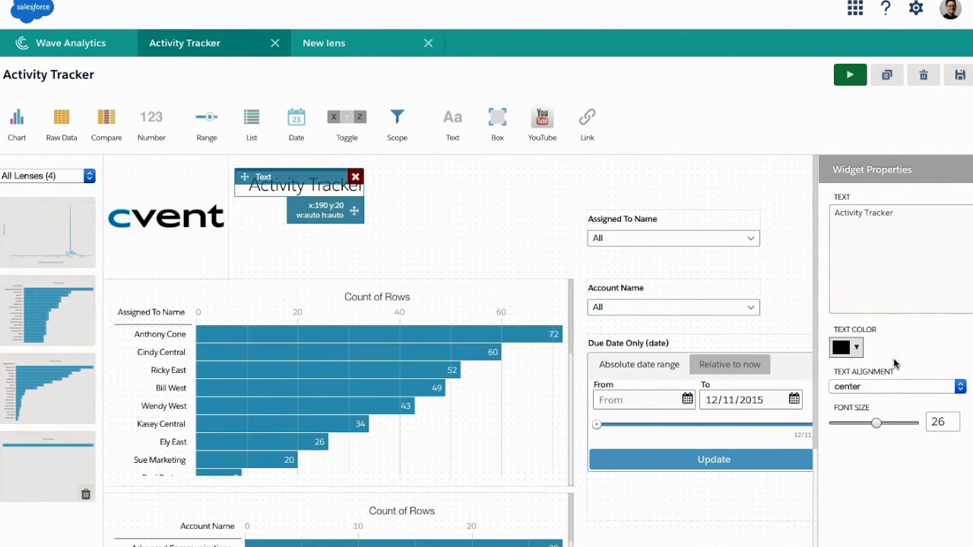
# Keep the title text's alignment at center, set its font size to 36 and move it toward the middle of the header.
pyautogui.click(959, 387)
pyautogui.click(940, 388)
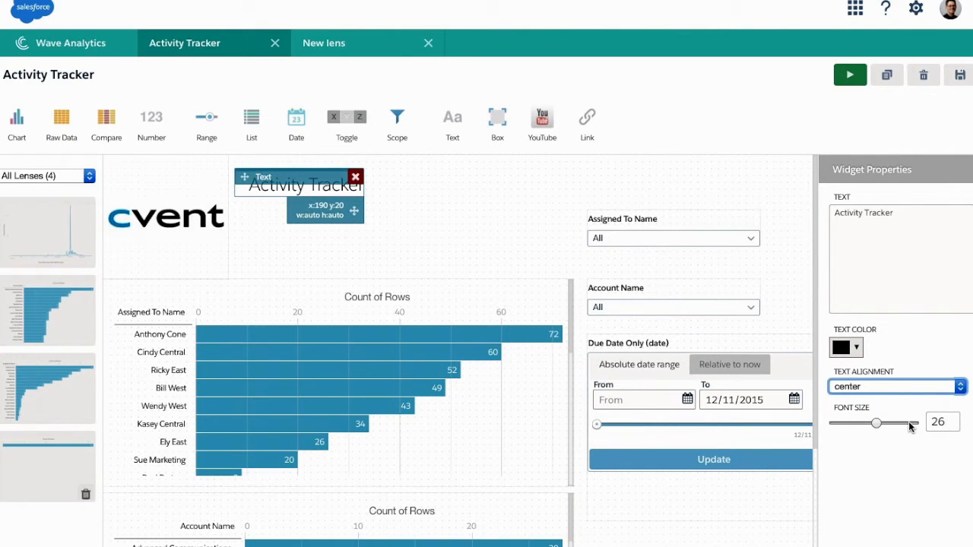
pyautogui.moveTo(941, 423); pyautogui.dragTo(914, 423)
pyautogui.write('36')
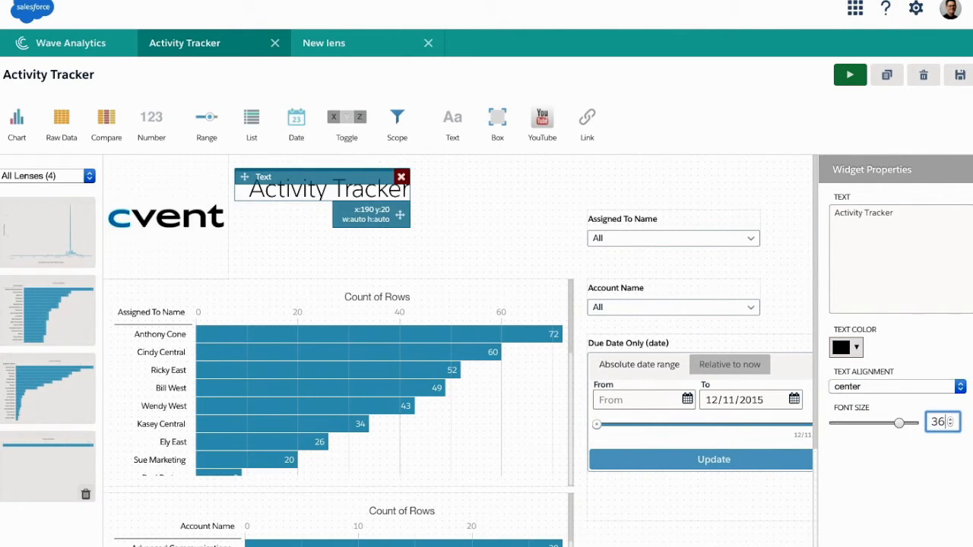
pyautogui.click(363, 175)
pyautogui.moveTo(363, 174); pyautogui.dragTo(460, 175)
# Move the Assigned To Name list down to x 700, y 110 and give it the custom title "Sales Engineer".
pyautogui.click(681, 218)
pyautogui.moveTo(681, 218); pyautogui.dragTo(682, 238)
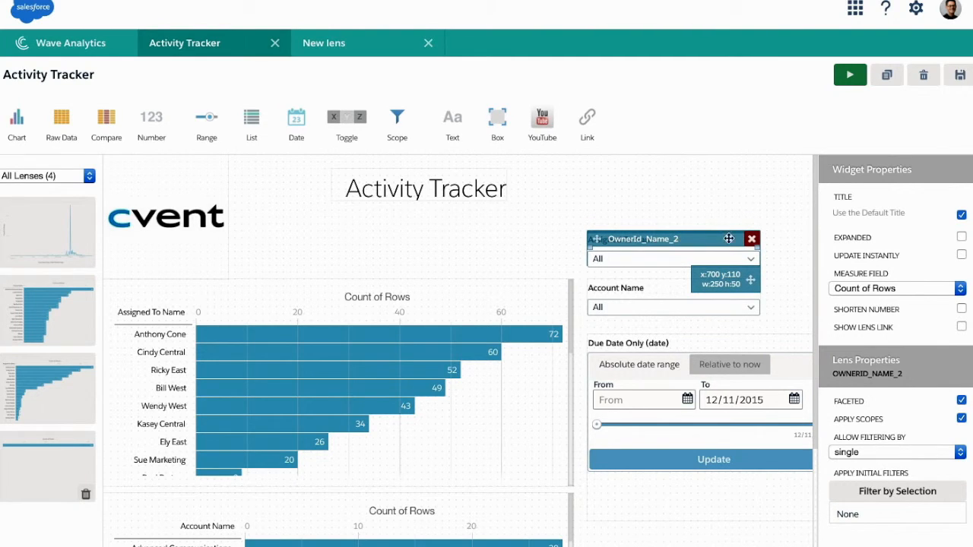
pyautogui.click(962, 216)
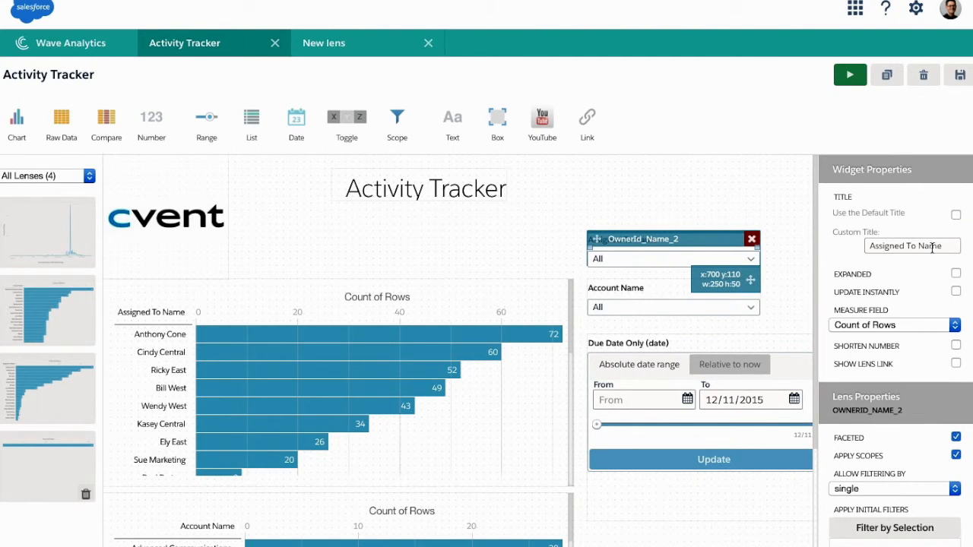
pyautogui.moveTo(944, 245); pyautogui.dragTo(844, 245)
pyautogui.write('Sales Engineer')
# Replace the Account Name list's default title with the custom title "Unique Accounts".
pyautogui.click(657, 287)
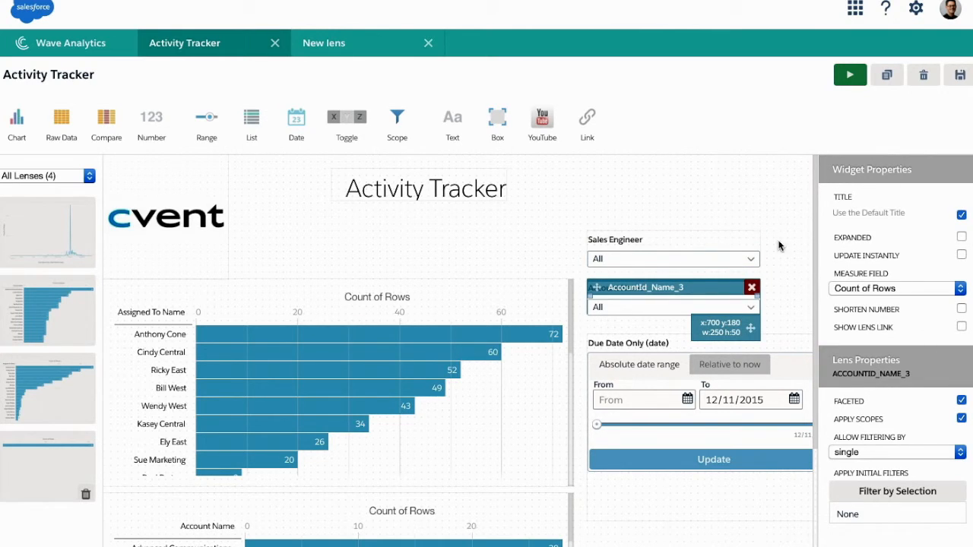
pyautogui.click(960, 215)
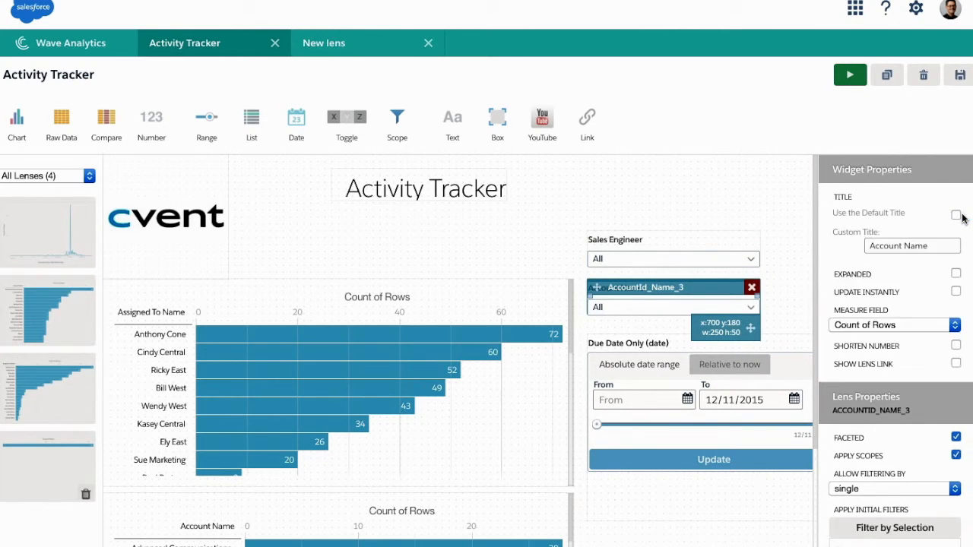
pyautogui.moveTo(934, 245); pyautogui.dragTo(837, 242)
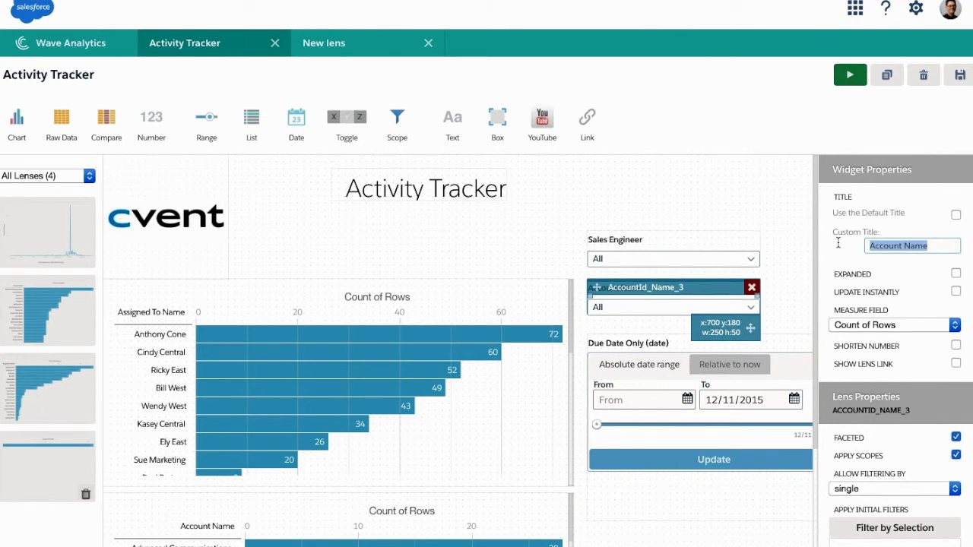
pyautogui.write('Uni')
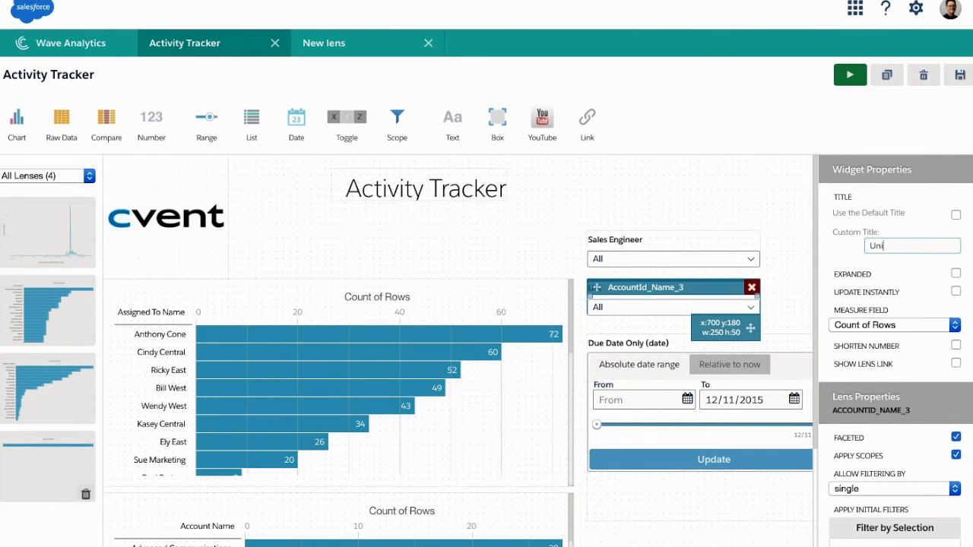
pyautogui.write('que Accou')
# Replace the due date filter's default title with the custom title "Activity Date Range".
pyautogui.click(658, 344)
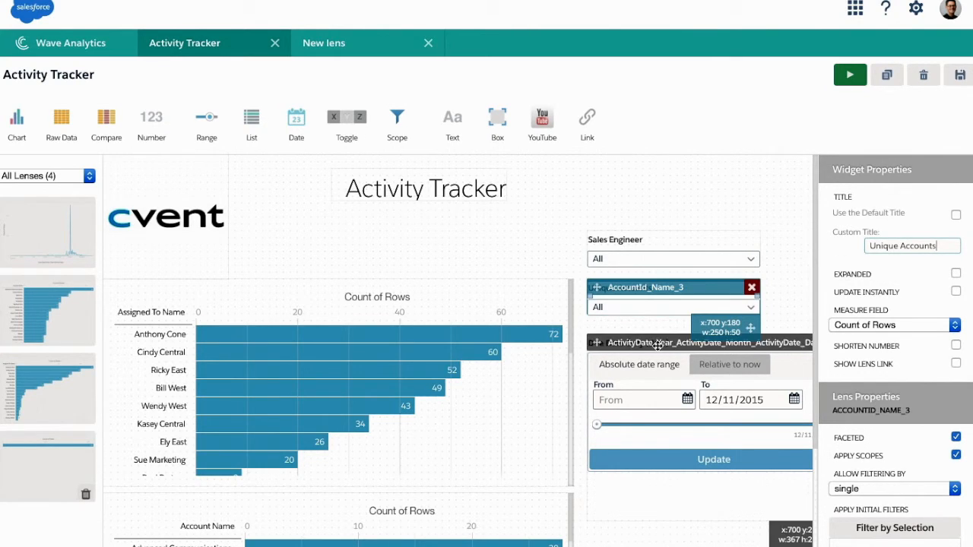
pyautogui.click(961, 215)
pyautogui.moveTo(959, 245); pyautogui.dragTo(835, 247)
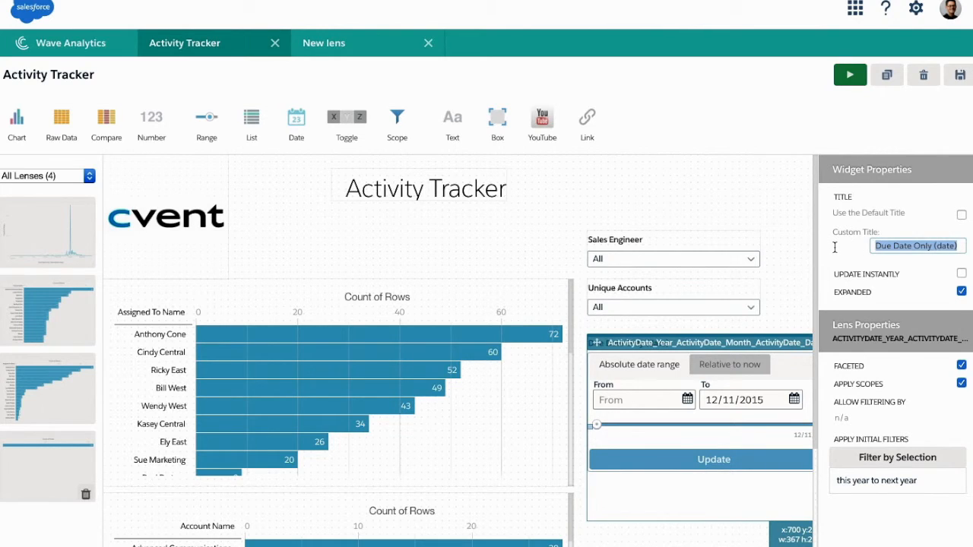
pyautogui.write('A')
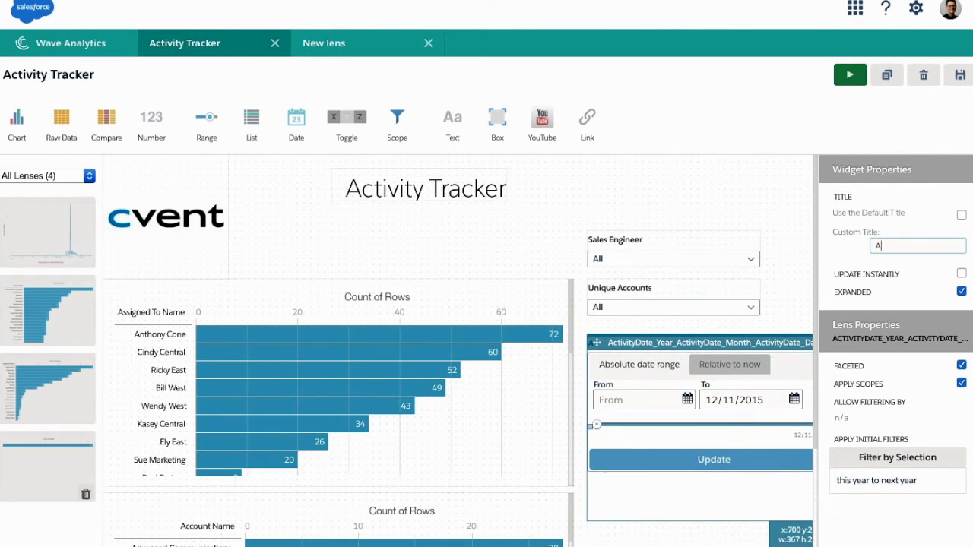
pyautogui.write('ctivity Date Range')
pyautogui.click(763, 201)
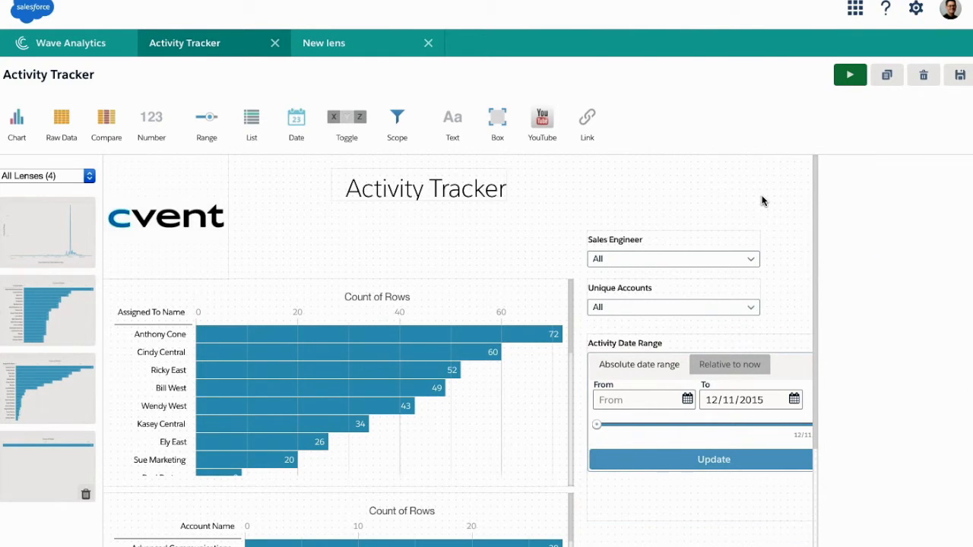
# Save the dashboard as Activity Tracker in My Private App and preview it at a slightly reduced zoom.
pyautogui.click(960, 74)
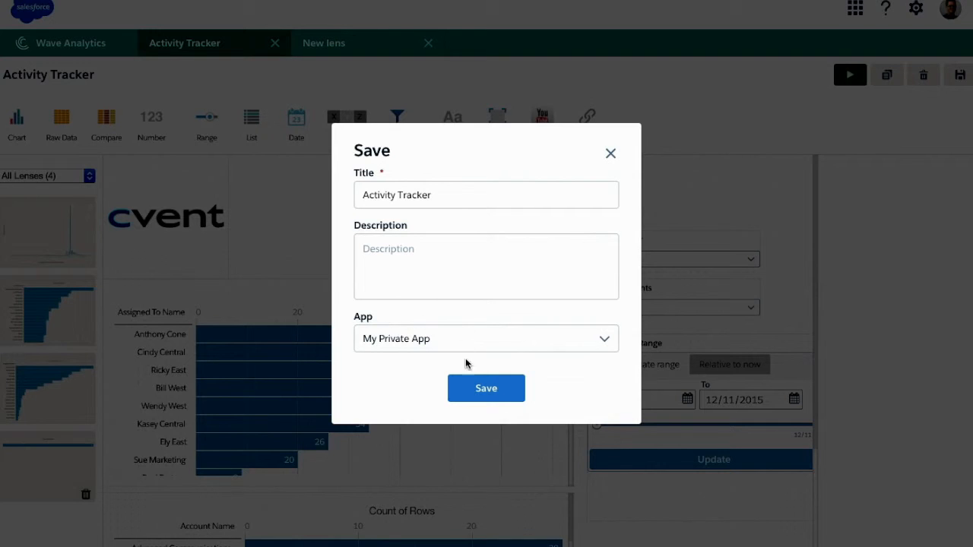
pyautogui.click(492, 396)
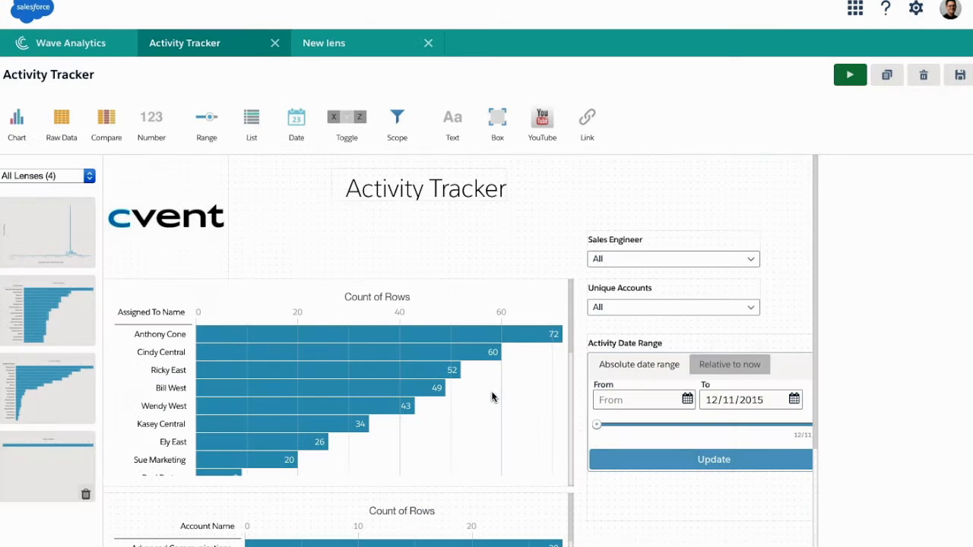
pyautogui.click(850, 76)
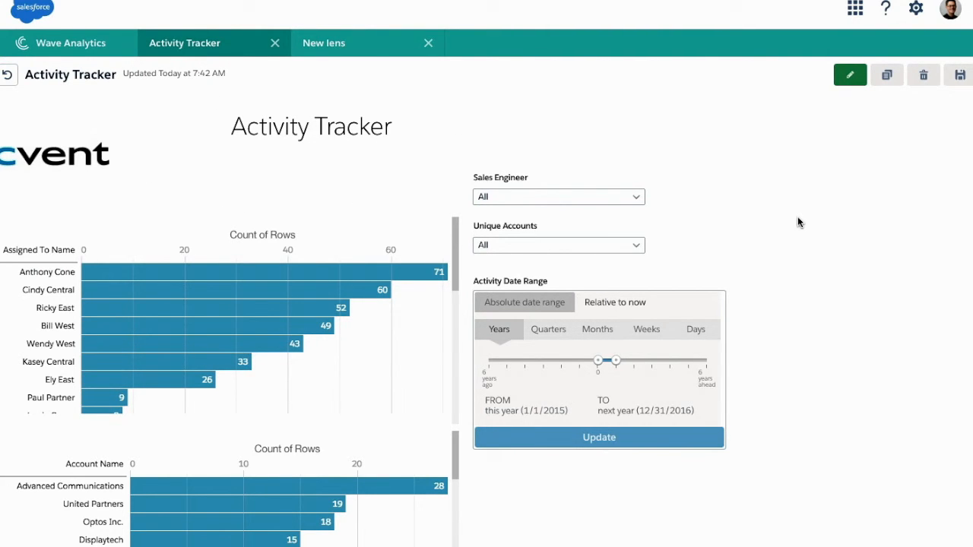
pyautogui.hotkey('ctrl', '-')
pyautogui.hotkey('ctrl', '-')
pyautogui.hotkey('ctrl', '-')
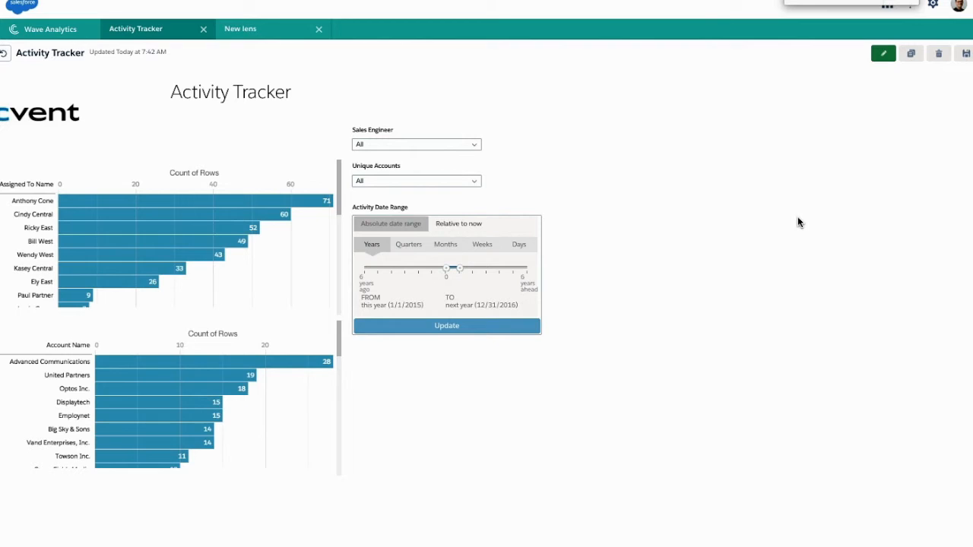
pyautogui.hotkey('ctrl', '+')
pyautogui.hotkey('ctrl', '+')
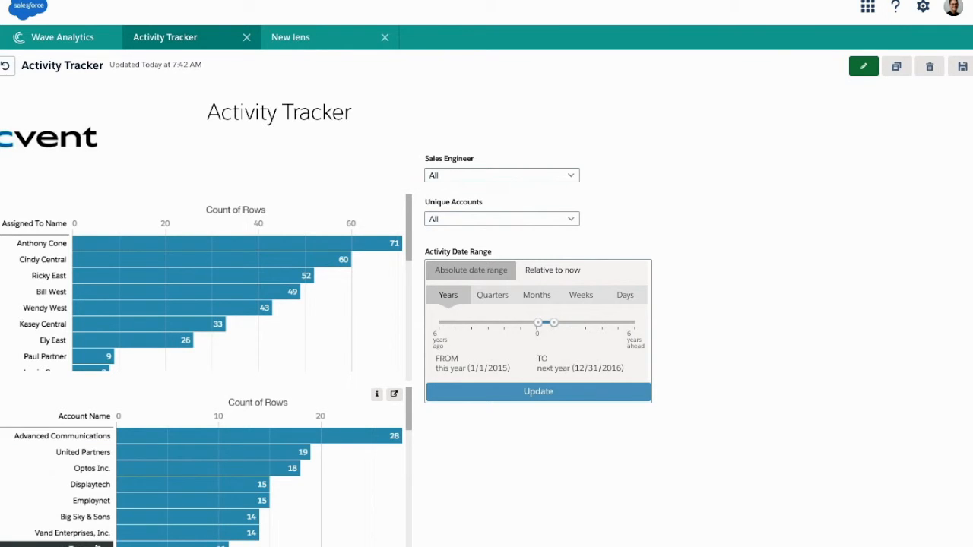
# Filter the dashboard by the first person in the Sales Engineer list.
pyautogui.click(571, 180)
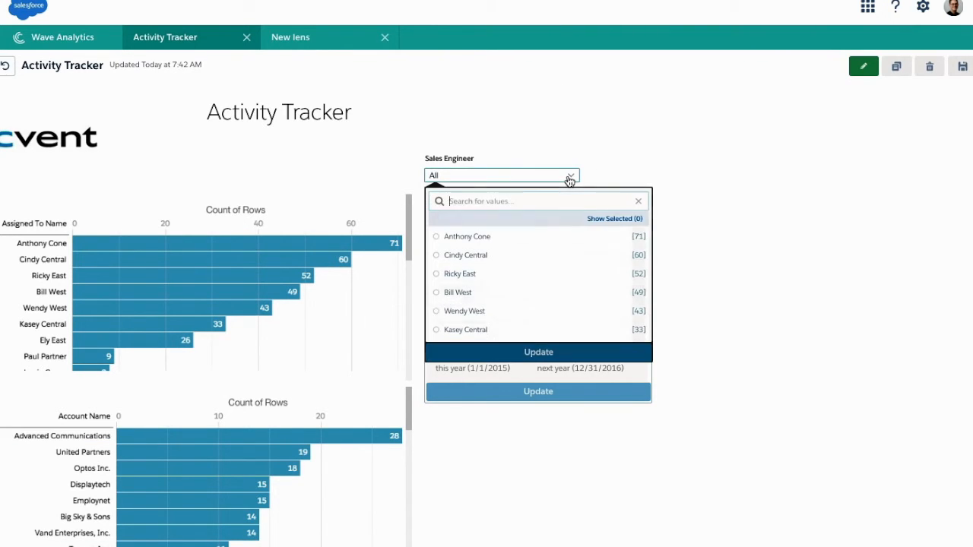
pyautogui.click(487, 241)
pyautogui.click(477, 255)
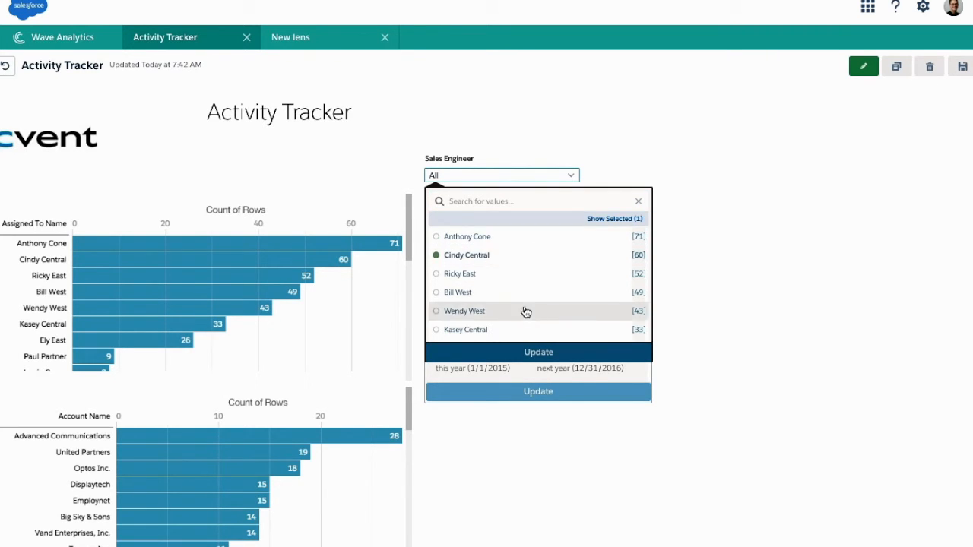
pyautogui.click(503, 235)
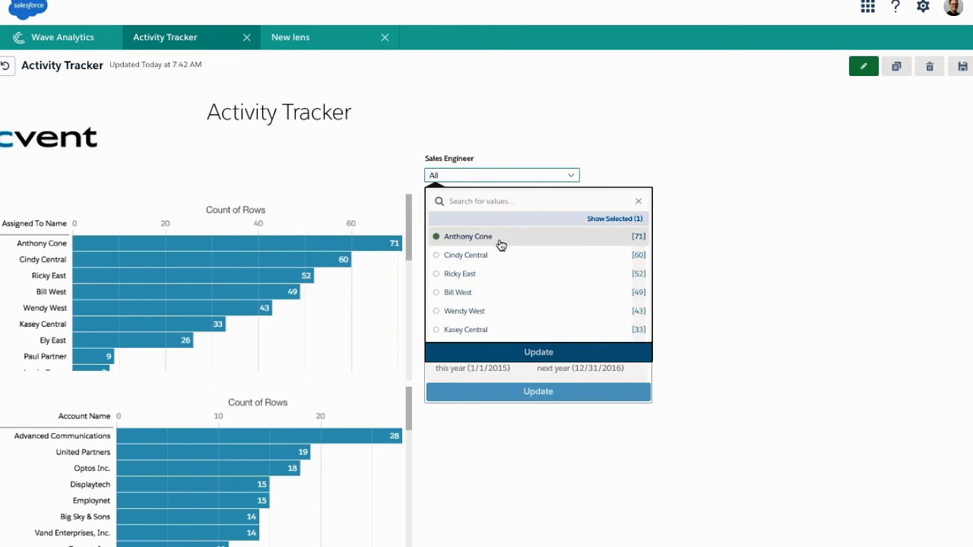
pyautogui.click(539, 353)
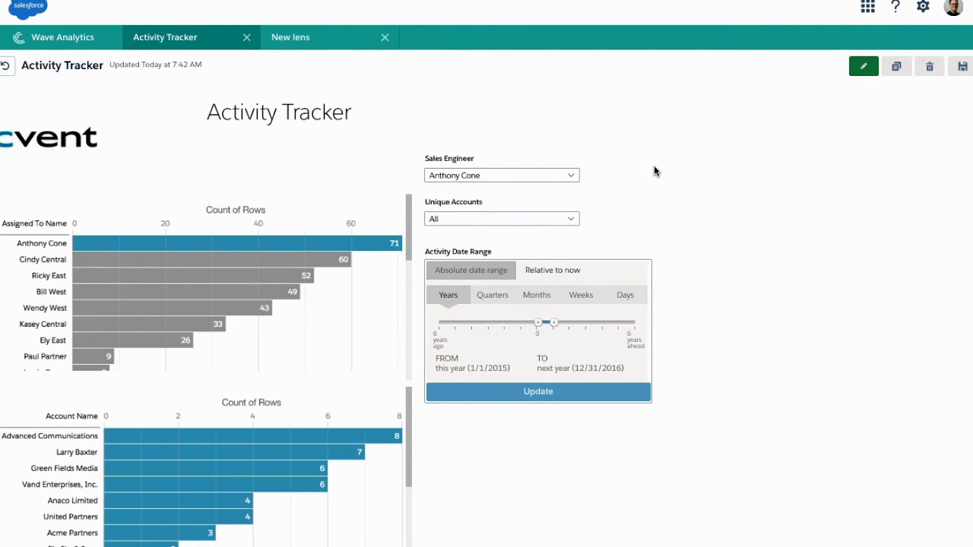
# Filter the dashboard by Advanced Communications in the Unique Accounts list.
pyautogui.click(573, 220)
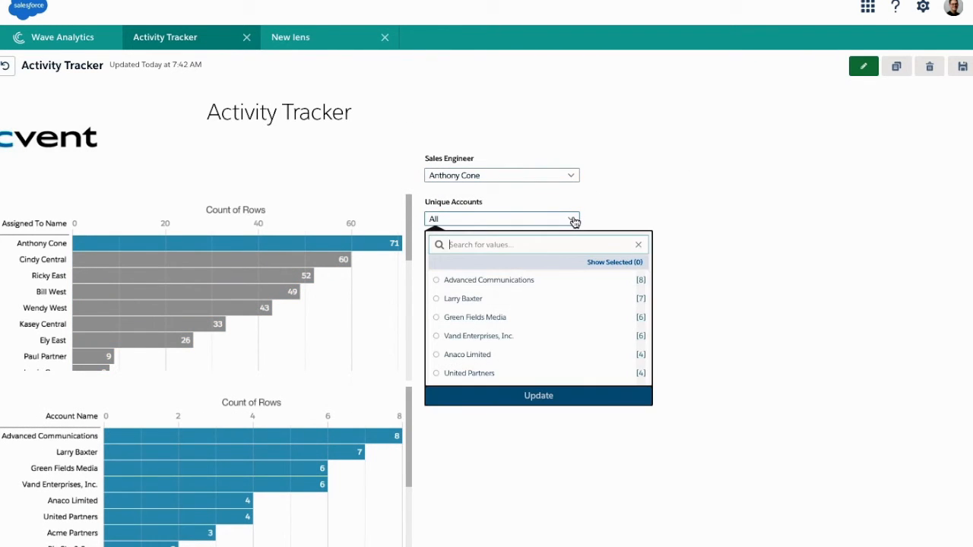
pyautogui.click(474, 281)
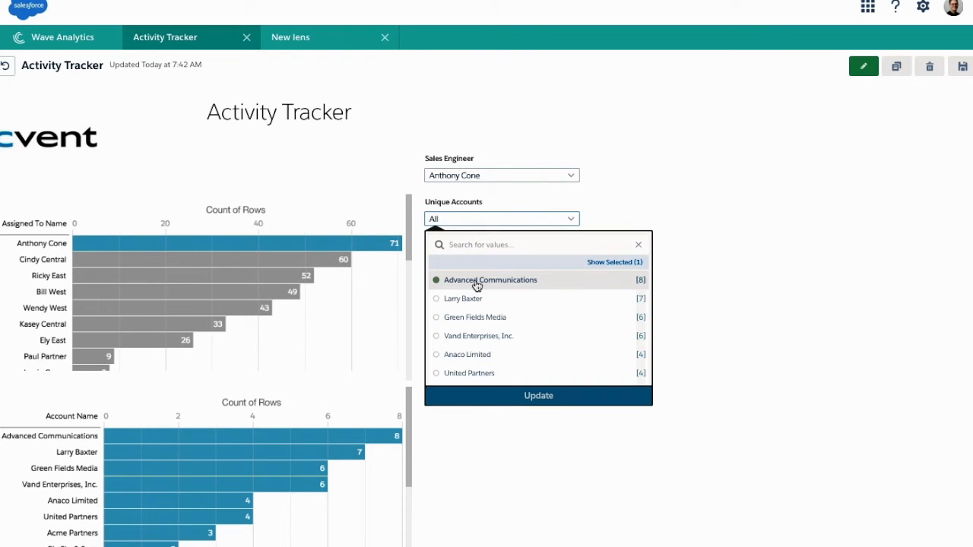
pyautogui.click(520, 400)
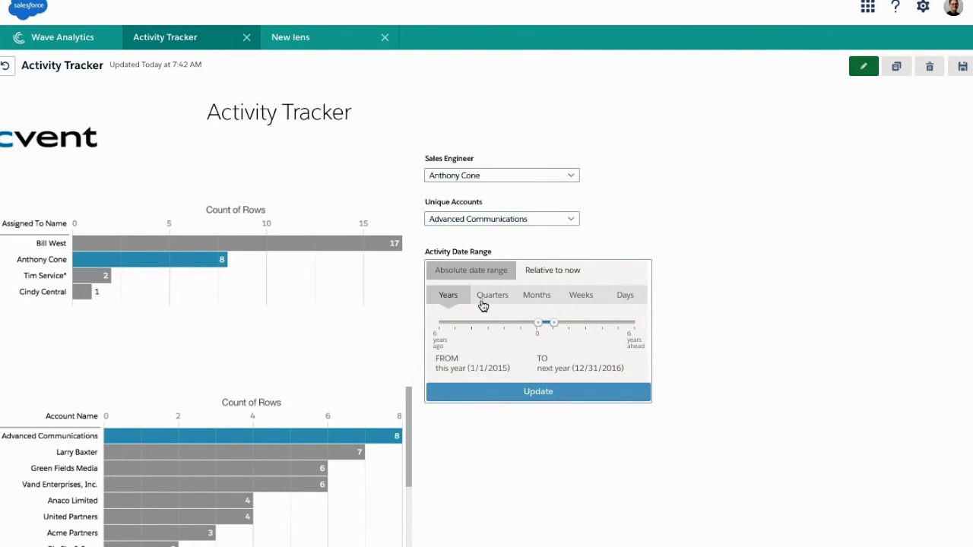
# Apply an activity date range from 6 years ago to 6 years ahead, and replace it with this quarter to next quarter.
pyautogui.moveTo(538, 324); pyautogui.dragTo(438, 323)
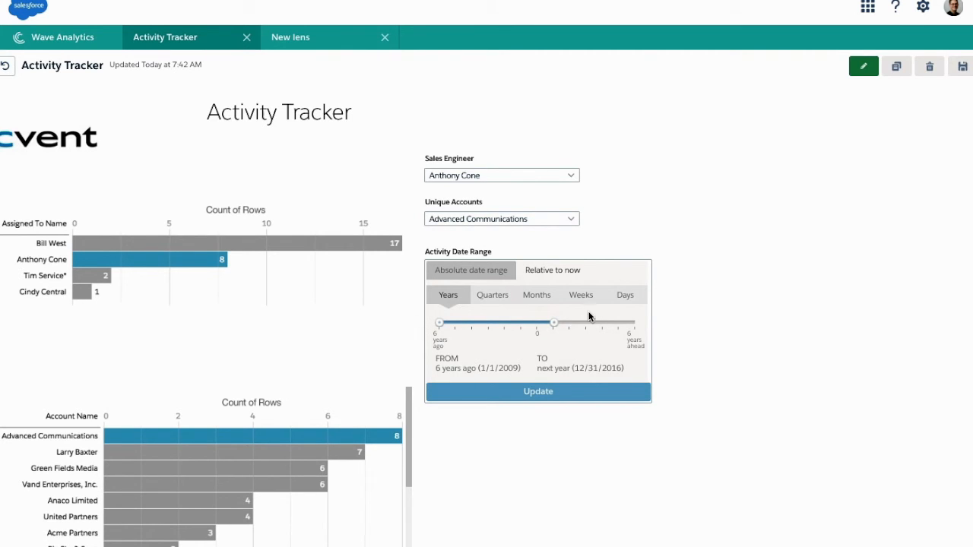
pyautogui.moveTo(556, 327); pyautogui.dragTo(636, 325)
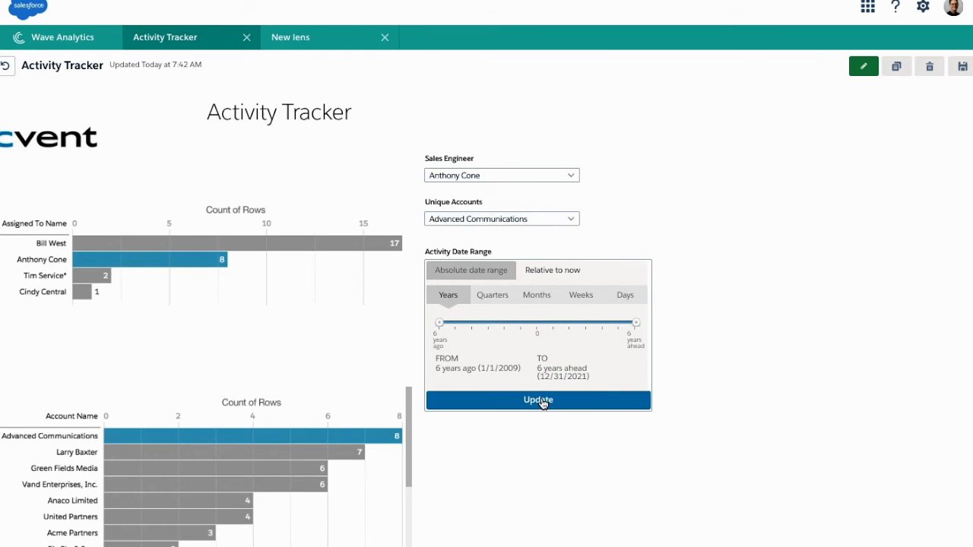
pyautogui.click(539, 401)
pyautogui.click(490, 304)
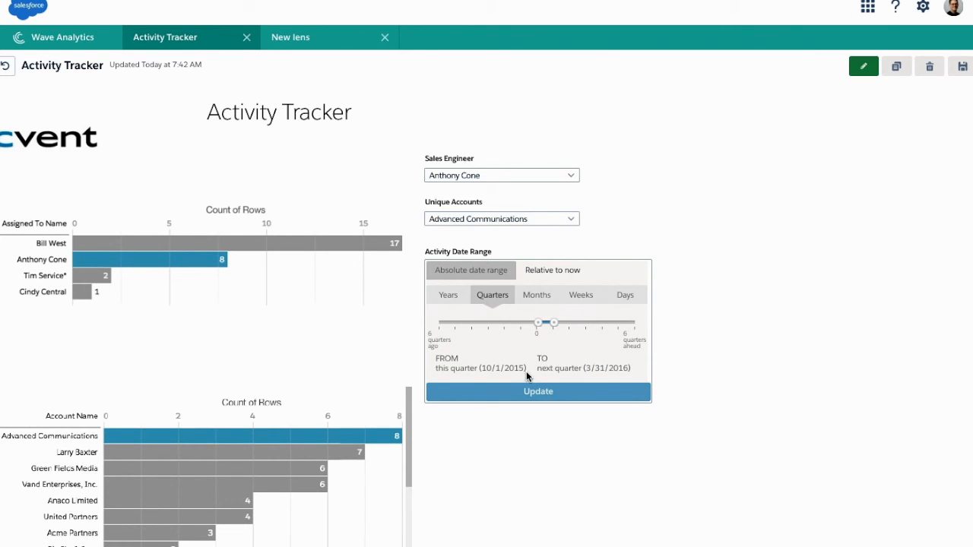
pyautogui.click(535, 392)
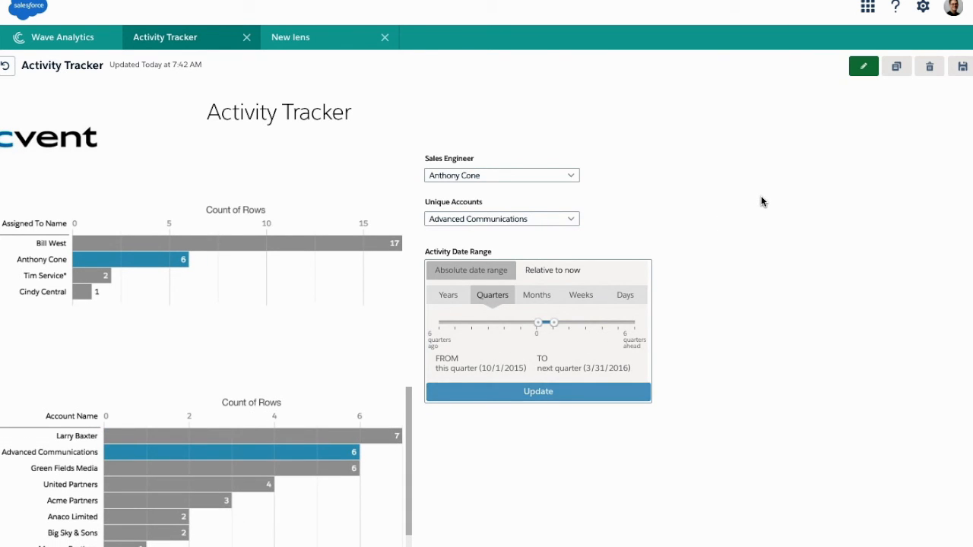